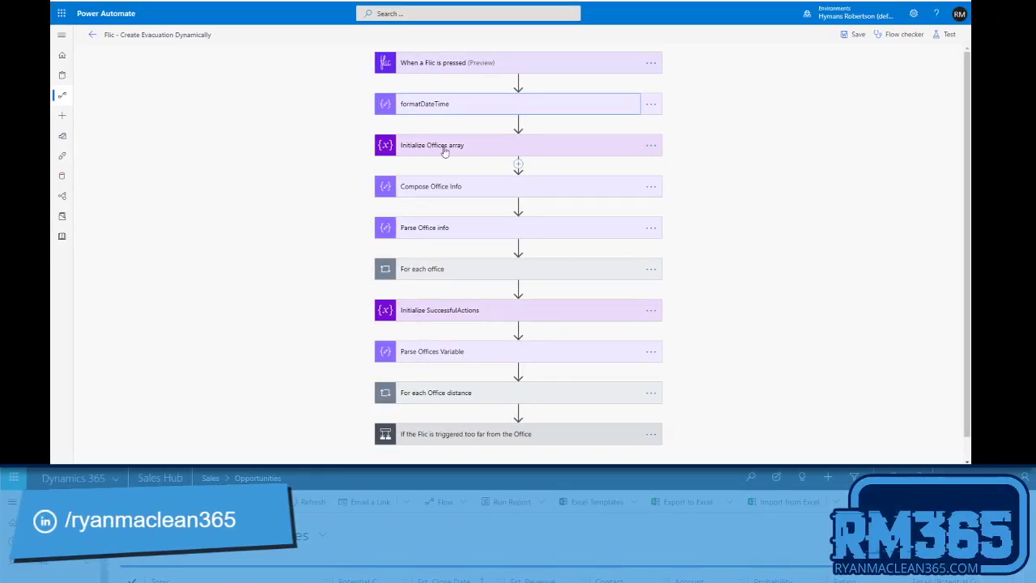
- Inspect the Flic trigger's button settings and the formatDateTime expression, then collapse both
left_click(441, 67)
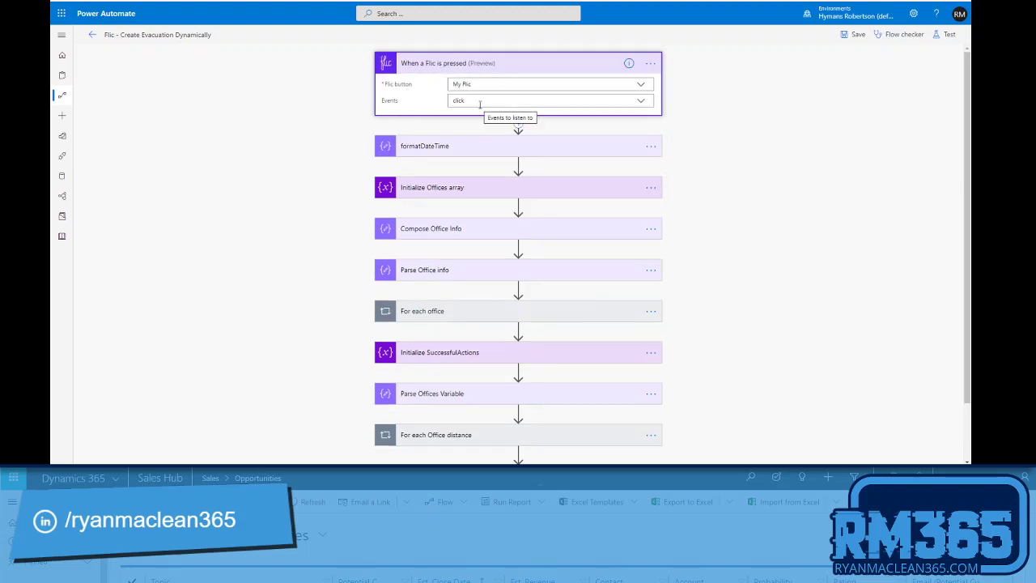
left_click(466, 72)
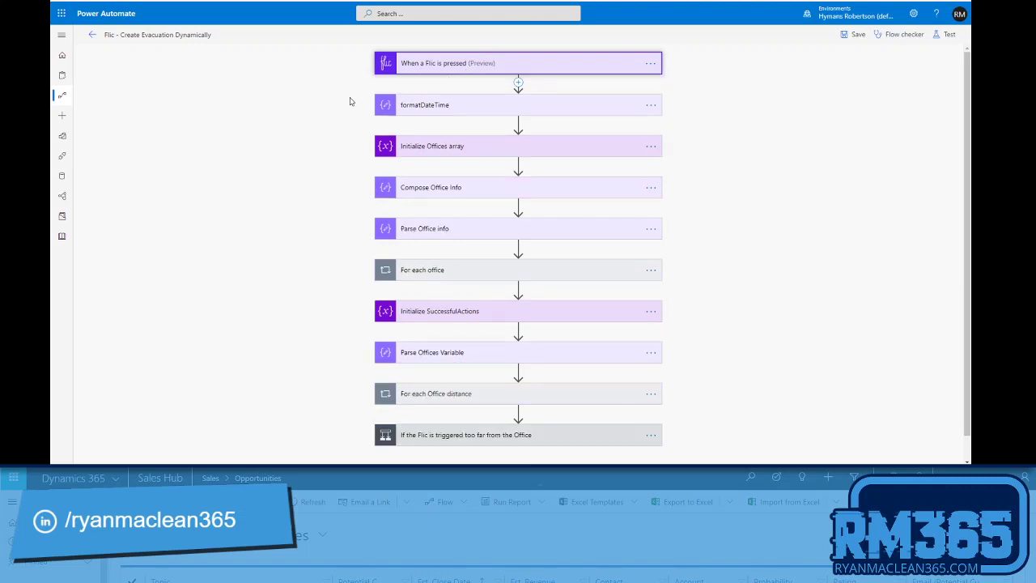
left_click(433, 109)
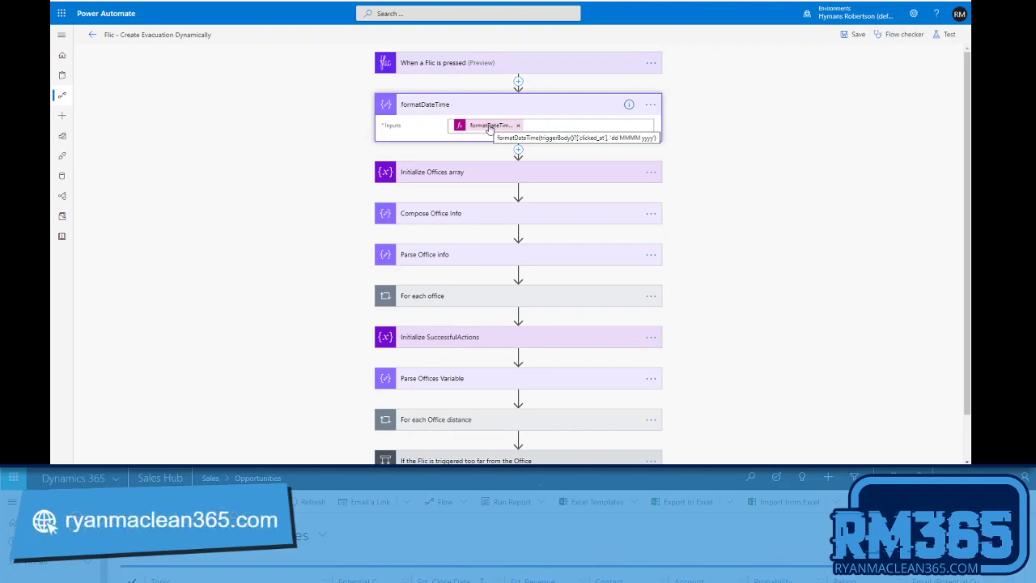
left_click(417, 107)
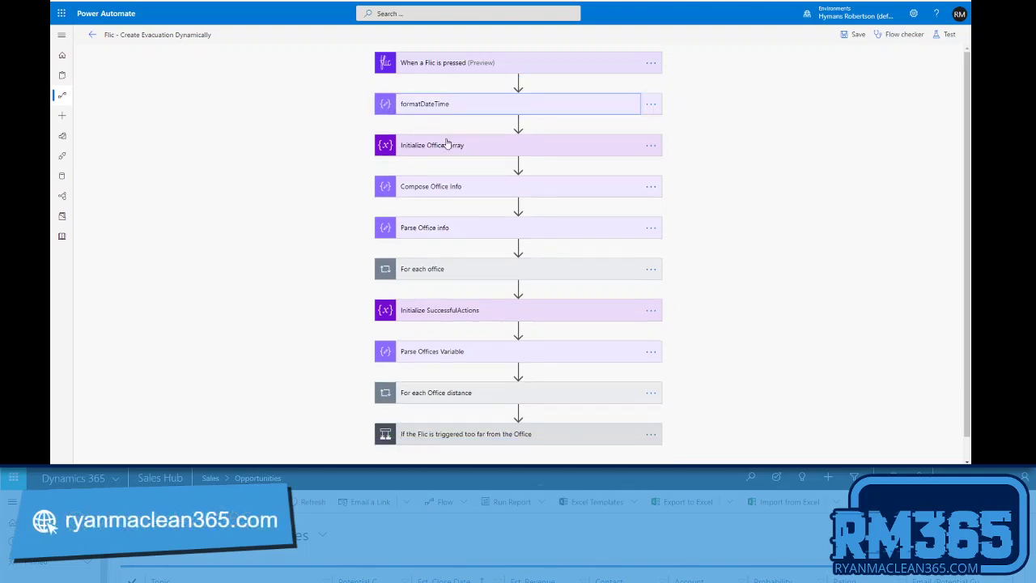
- Expand the Offices array variable and the Compose Office Info JSON listing Glasgow, Edinburgh, Birmingham and London
left_click(446, 145)
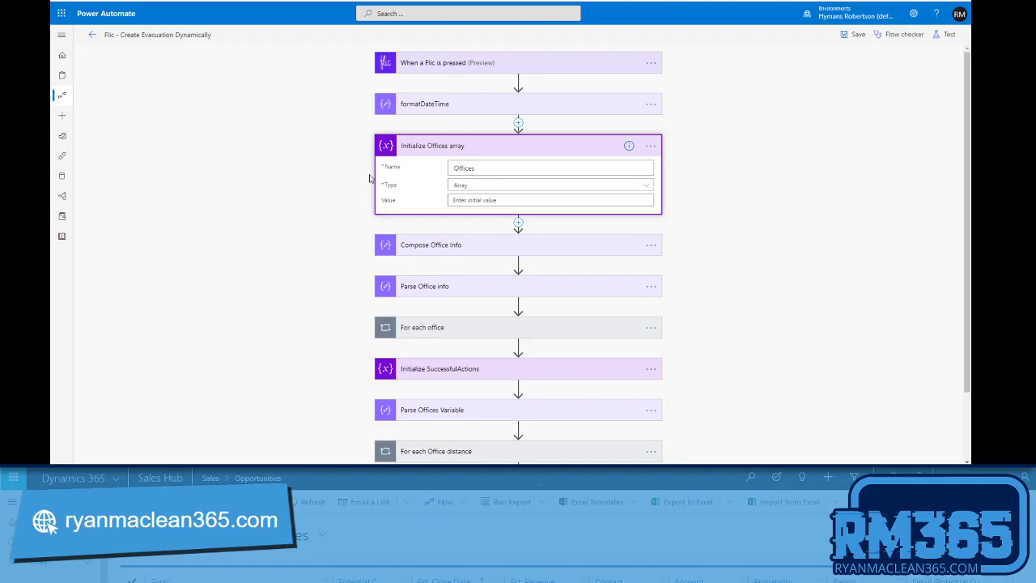
left_click(431, 246)
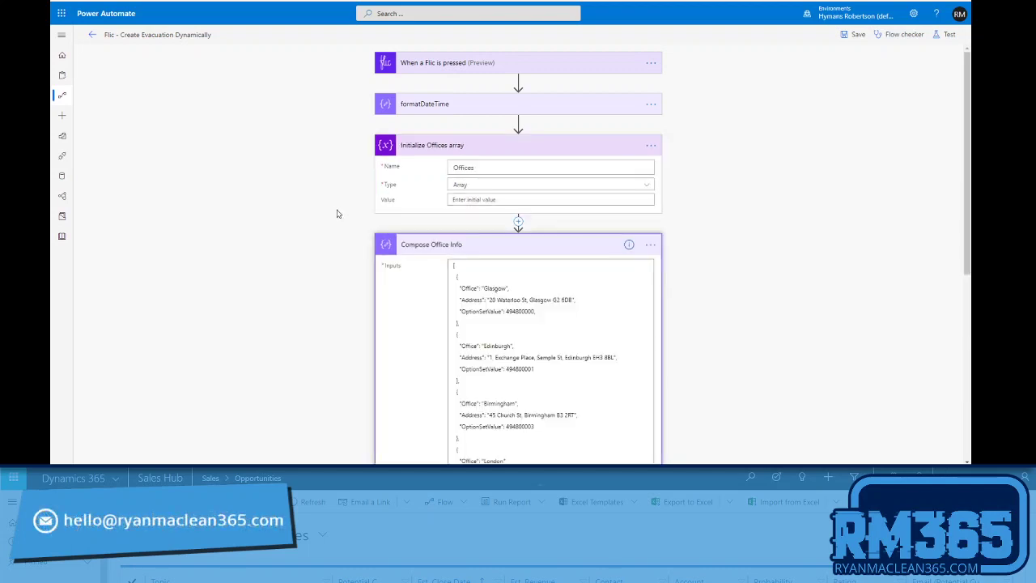
scroll(337, 214, "down", 2)
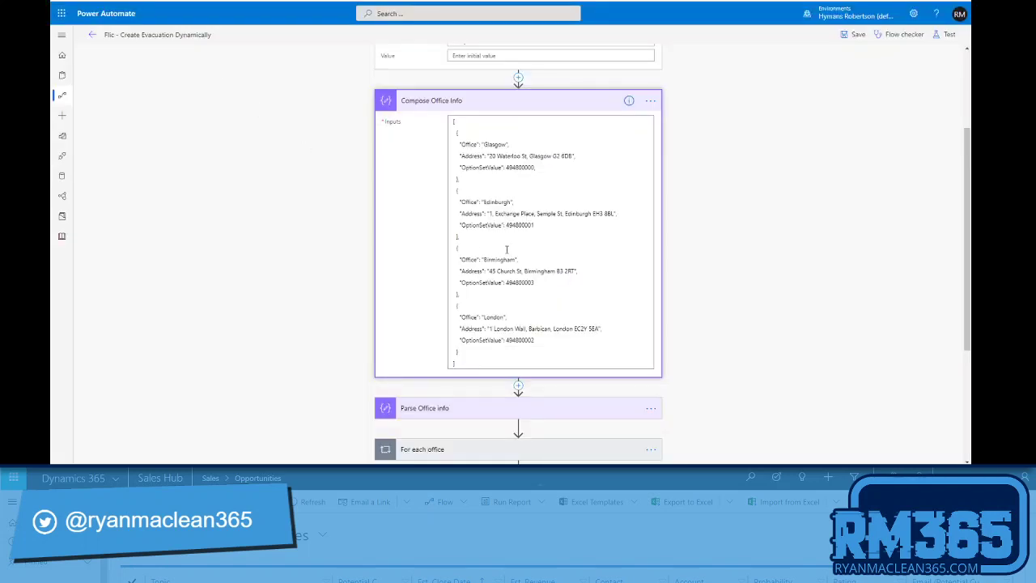
left_click(523, 167)
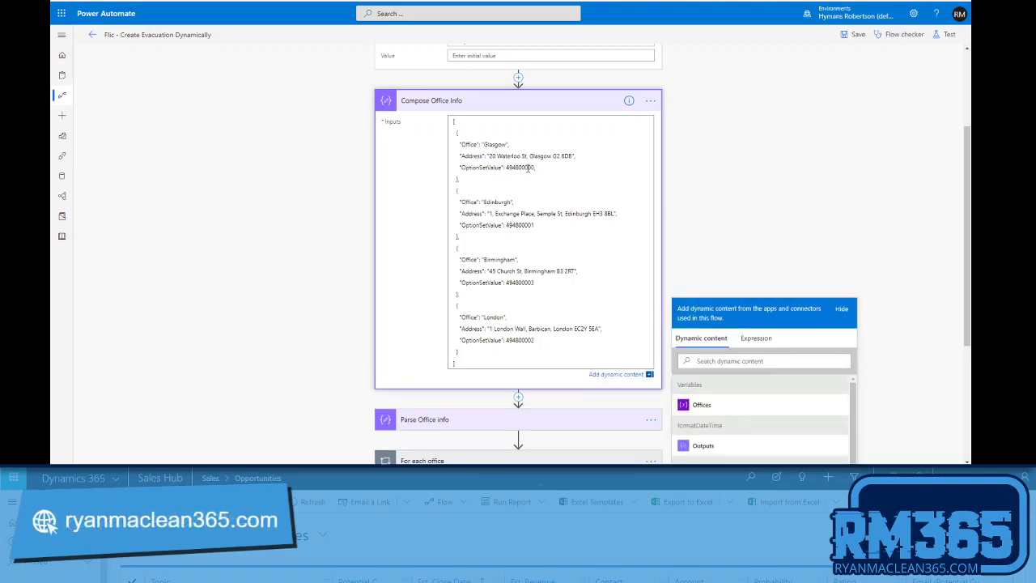
- Swap Compose Office Info for the Parse Office info schema and expand the For each office loop's actions
left_click(455, 104)
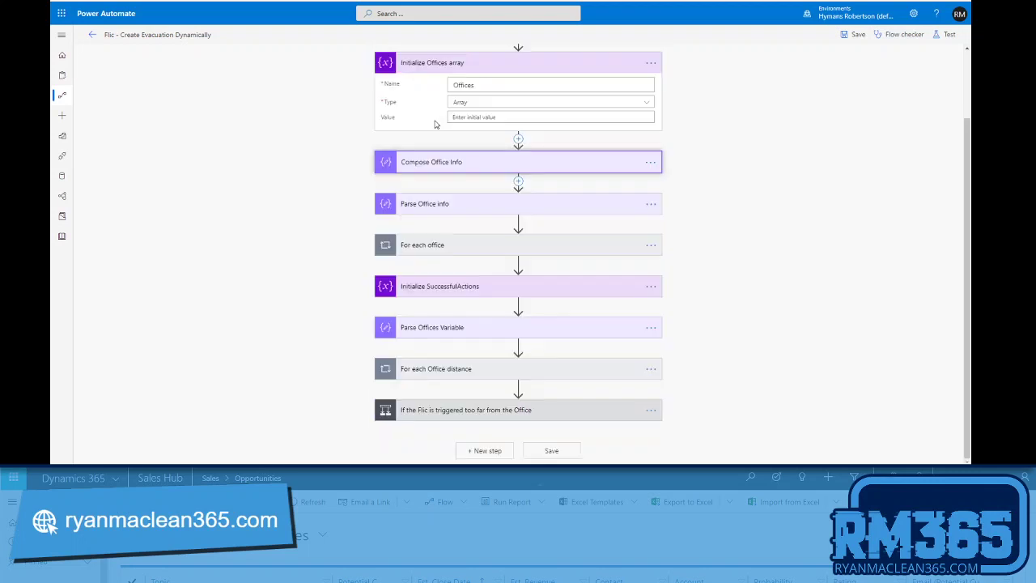
left_click(447, 205)
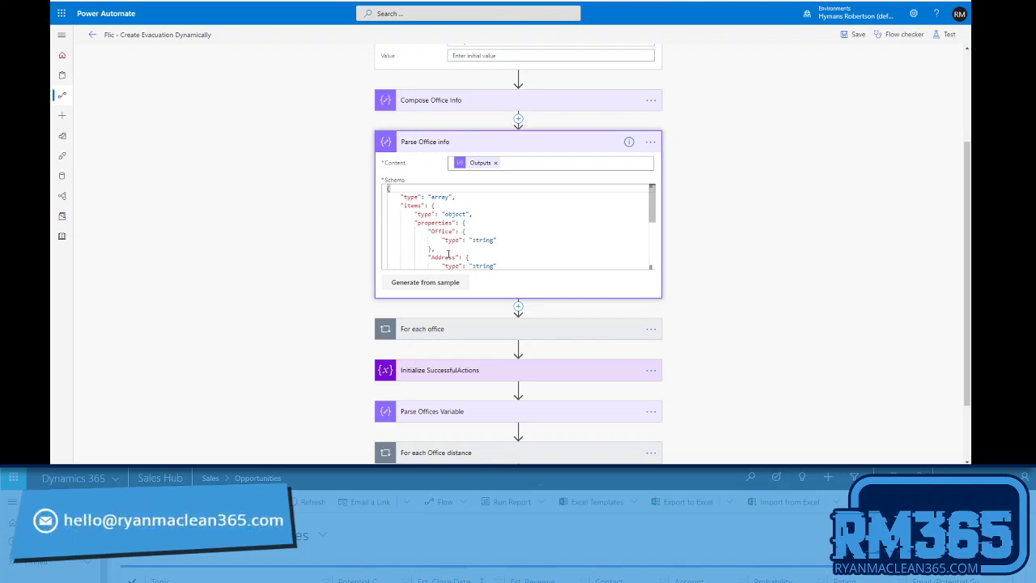
left_click(424, 333)
scroll(322, 311, "down", 3)
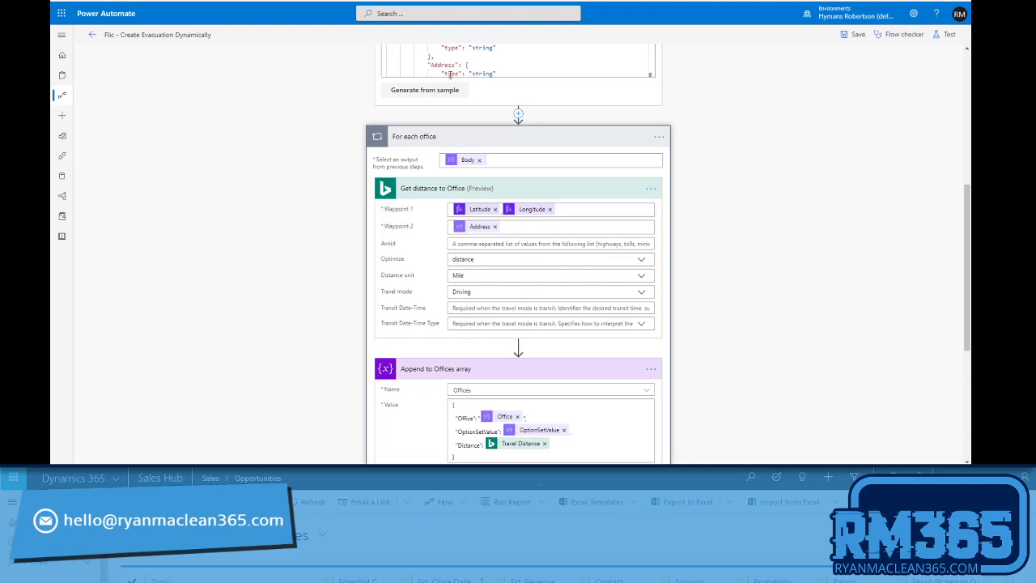
scroll(451, 81, "up", 2)
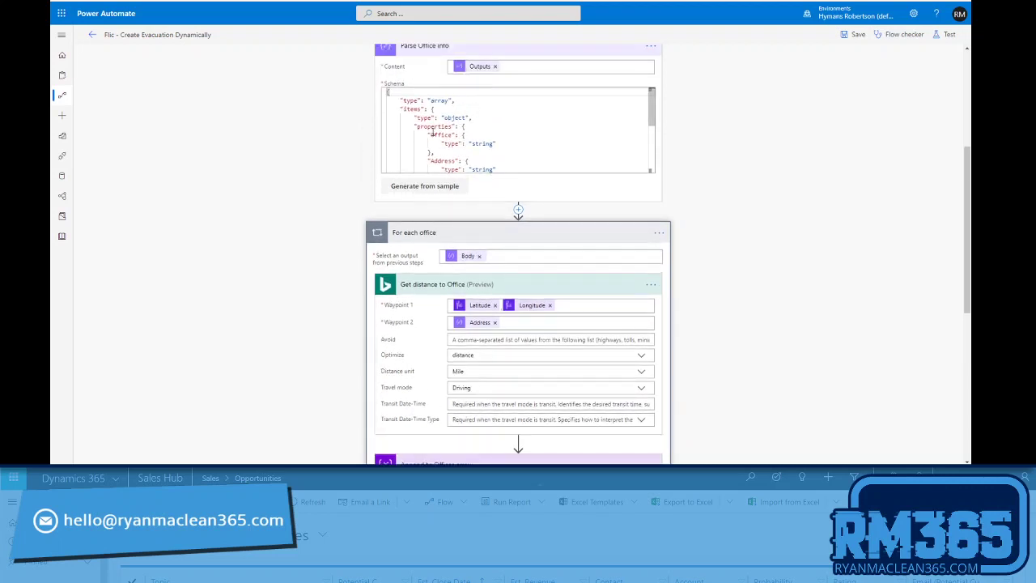
scroll(440, 88, "down", 3)
scroll(324, 203, "down", 2)
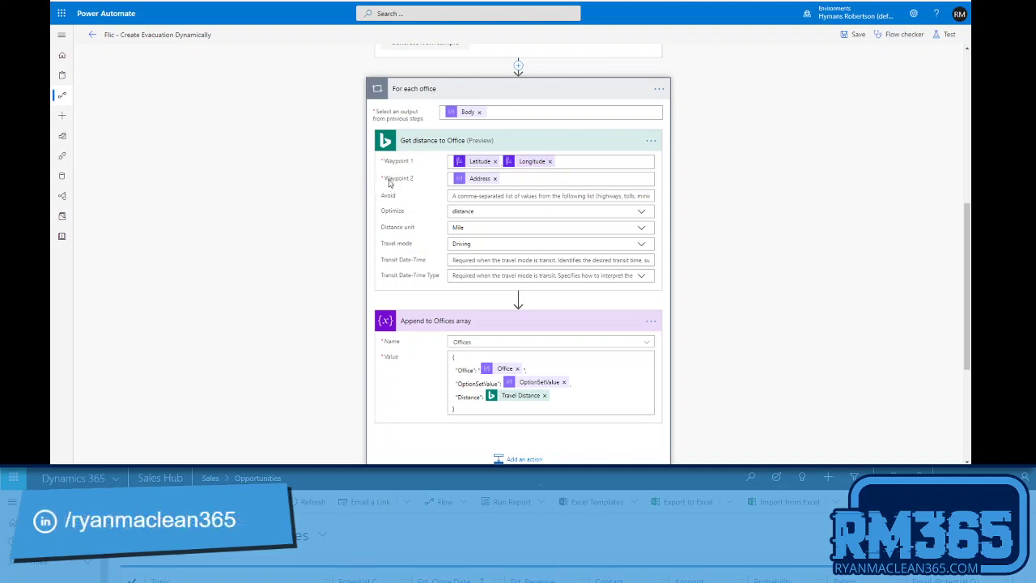
- Browse the dynamic content available to Waypoint 1, down to the Flic outputs
left_click(574, 164)
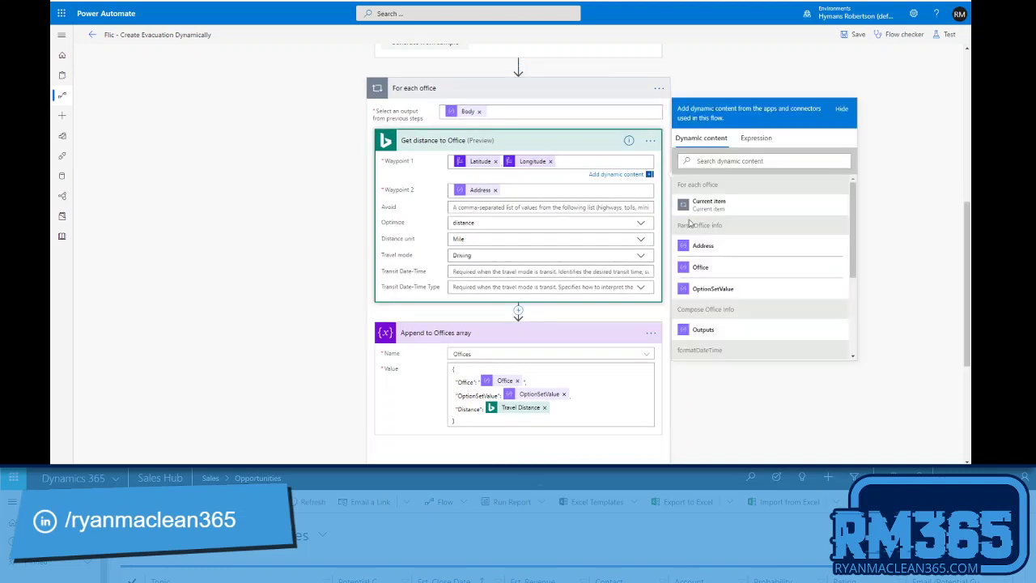
scroll(731, 270, "down", 3)
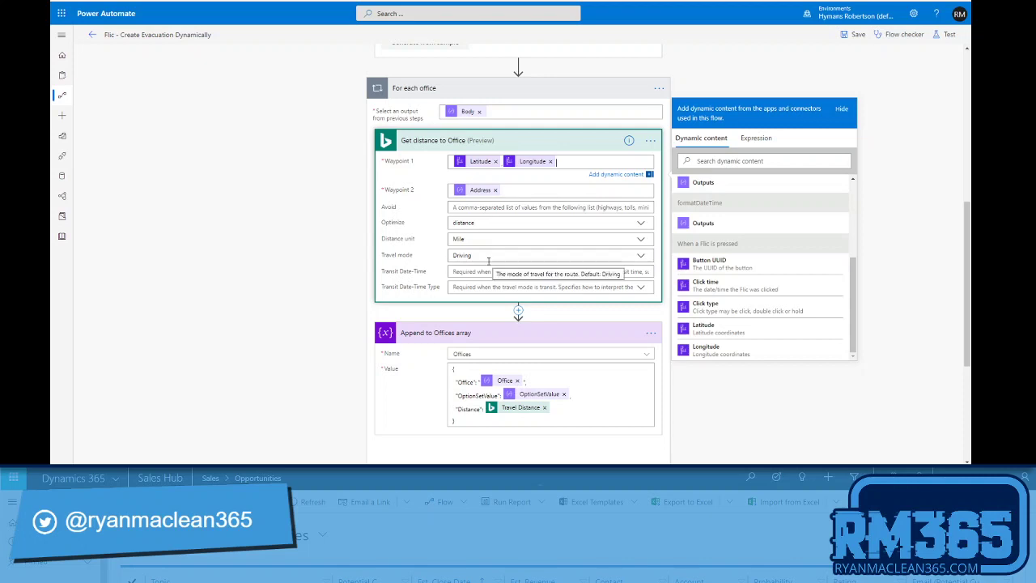
scroll(348, 255, "down", 3)
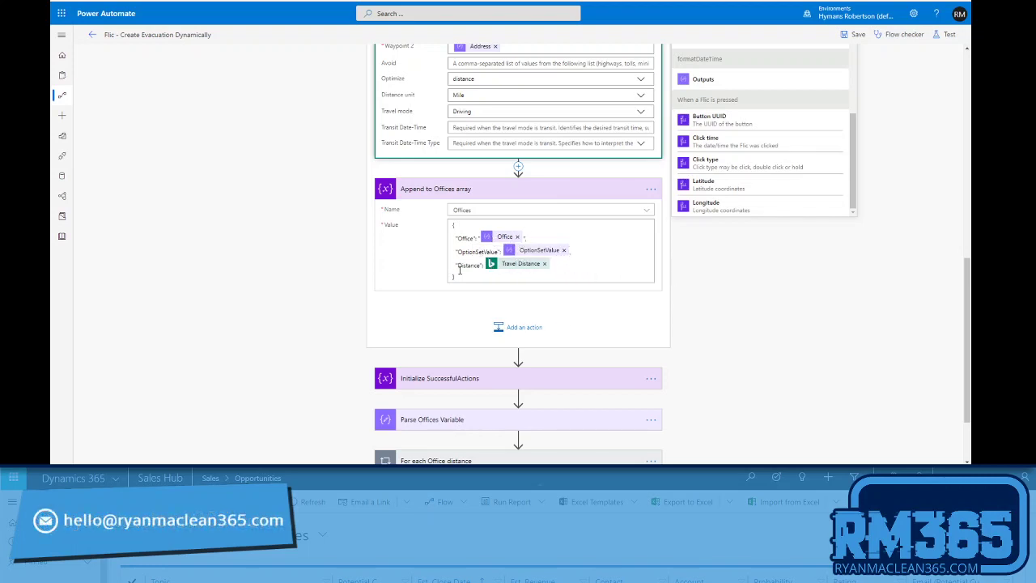
- List the dynamic values for the Append to Offices array entry, reaching Travel Distance
left_click(571, 264)
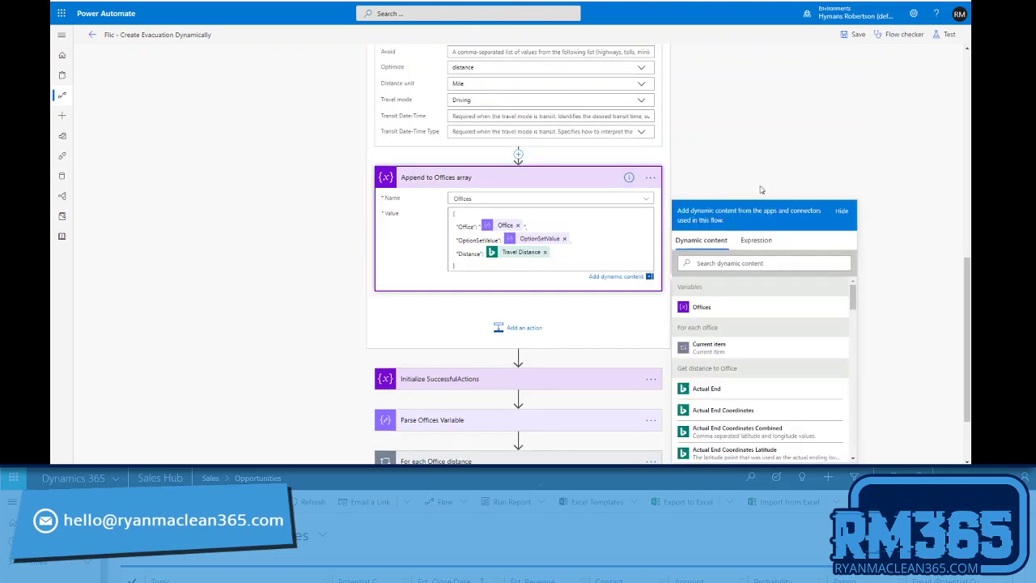
scroll(778, 338, "down", 4)
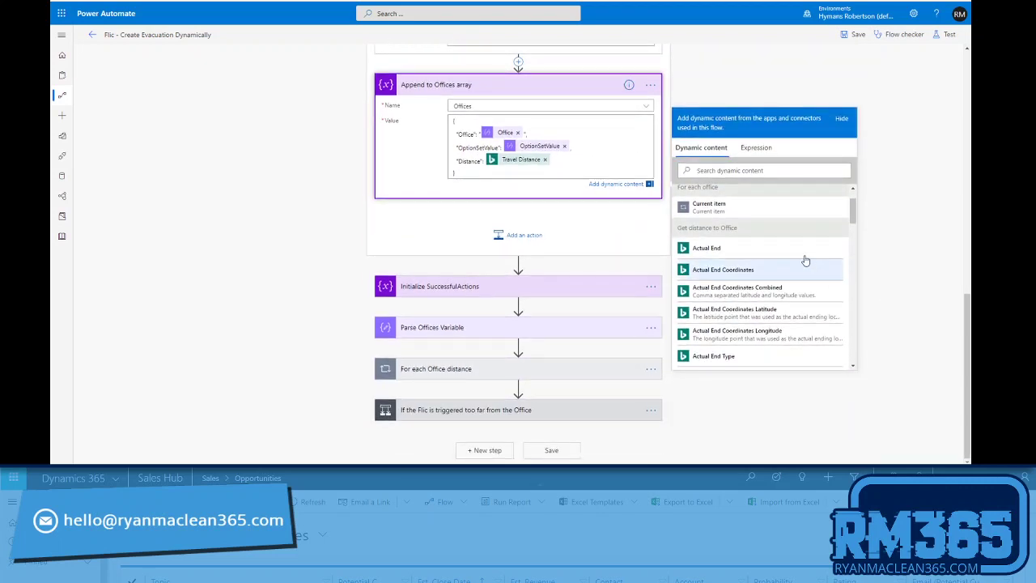
scroll(801, 258, "down", 2)
scroll(761, 237, "down", 2)
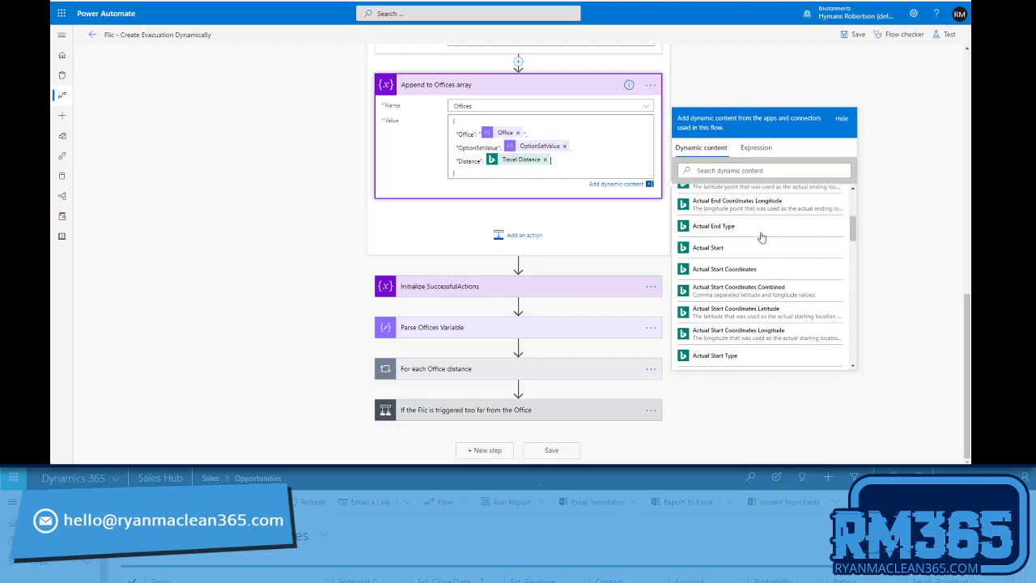
scroll(761, 237, "down", 5)
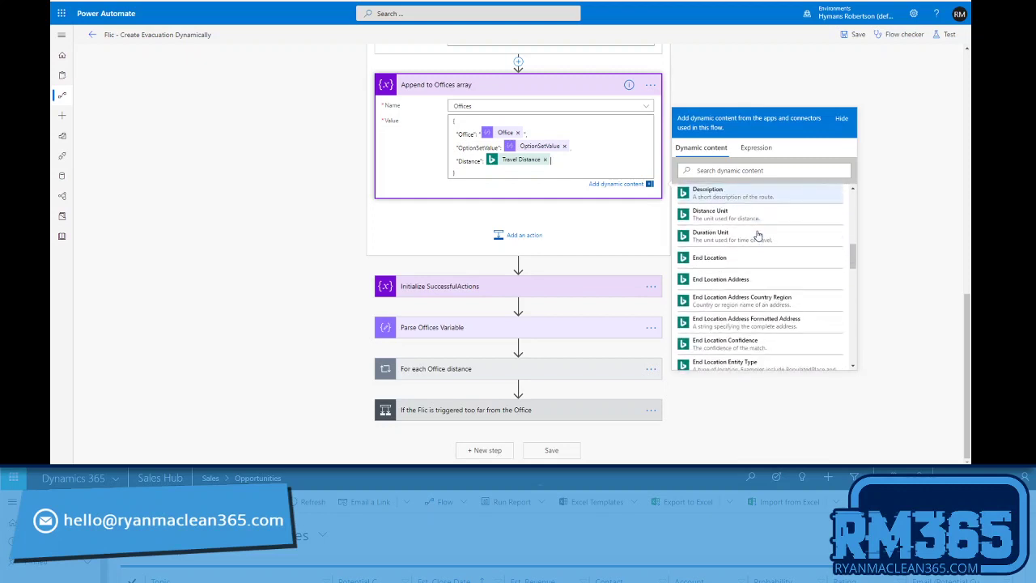
scroll(757, 234, "down", 5)
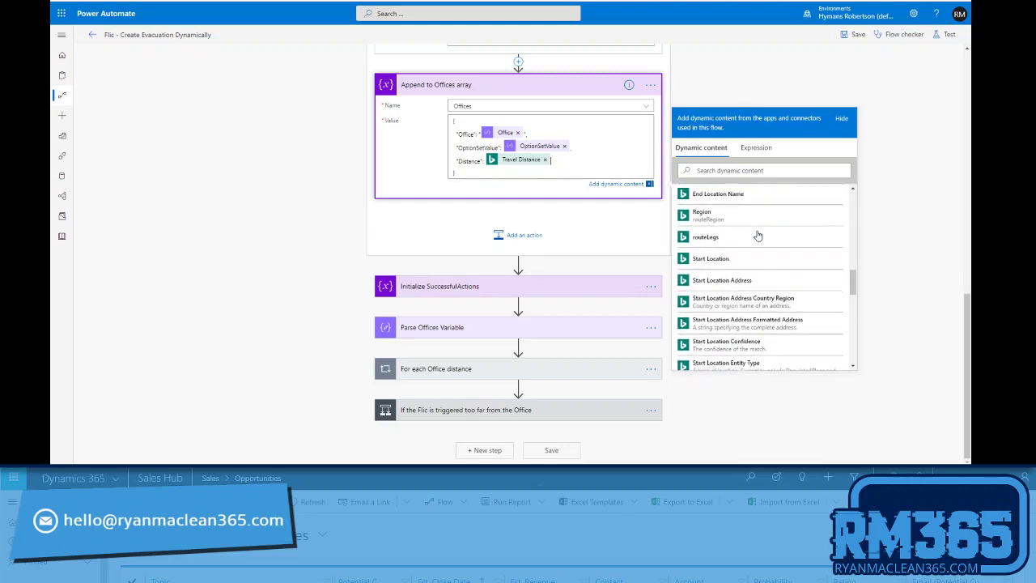
scroll(759, 236, "down", 5)
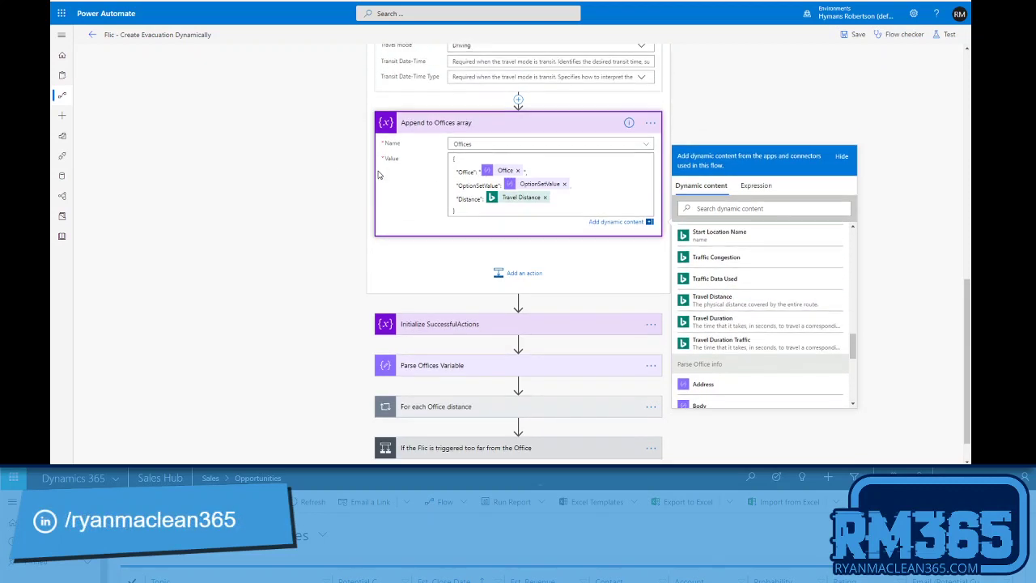
- Expand the SuccessfulActions variable and the Parse Offices Variable schema with Office and Distance fields
left_click(436, 291)
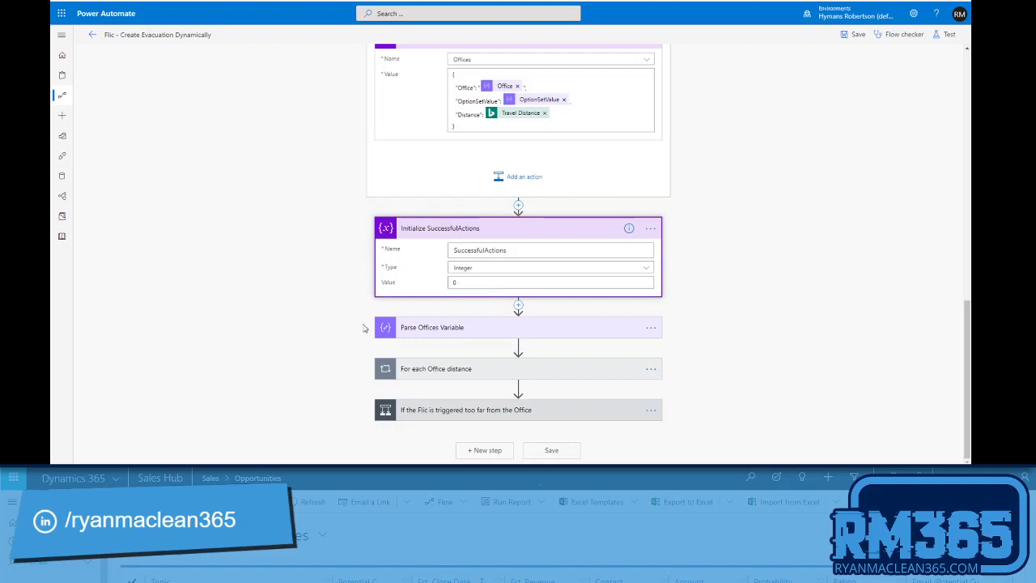
left_click(434, 328)
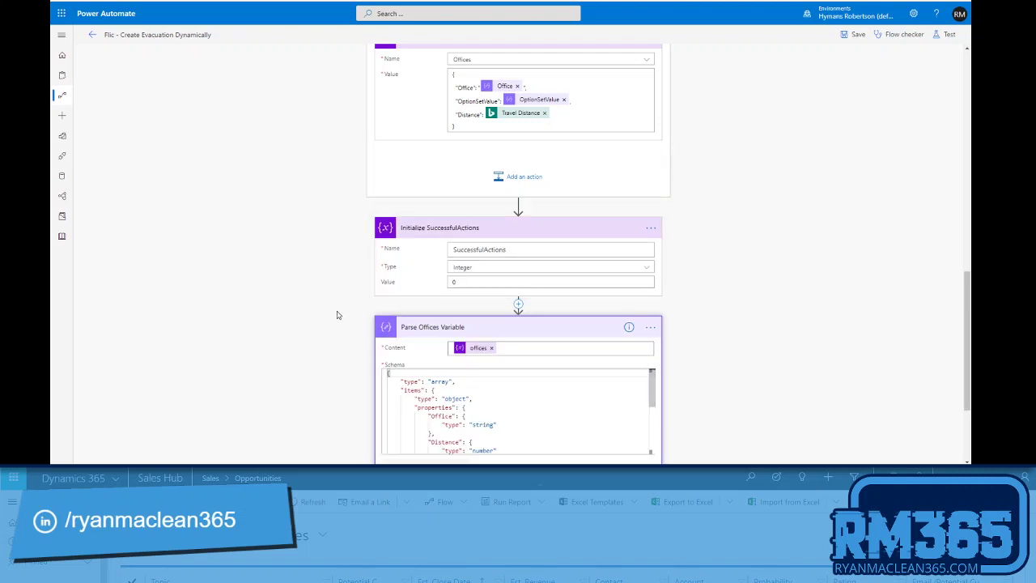
scroll(337, 317, "down", 1)
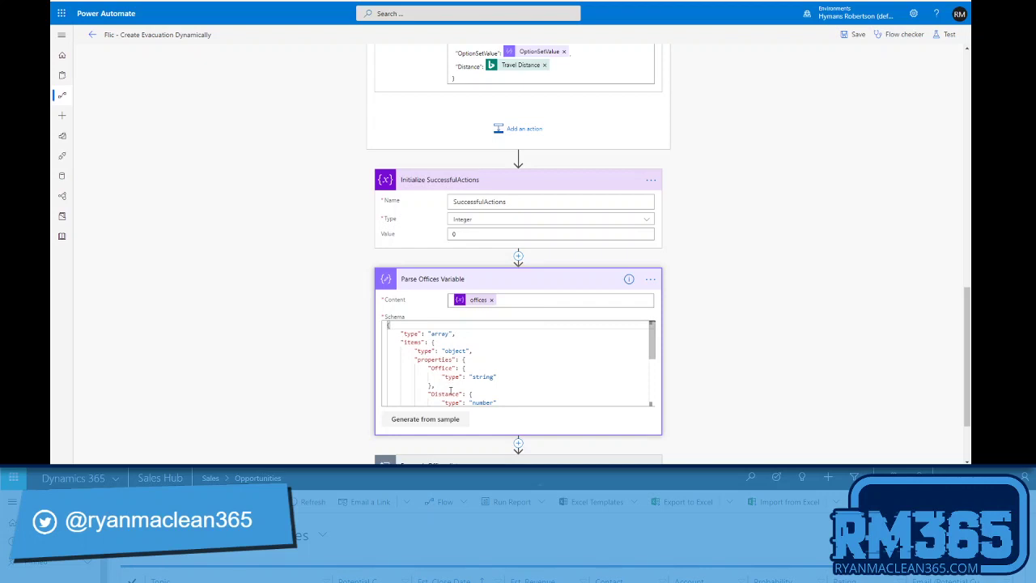
scroll(363, 361, "down", 2)
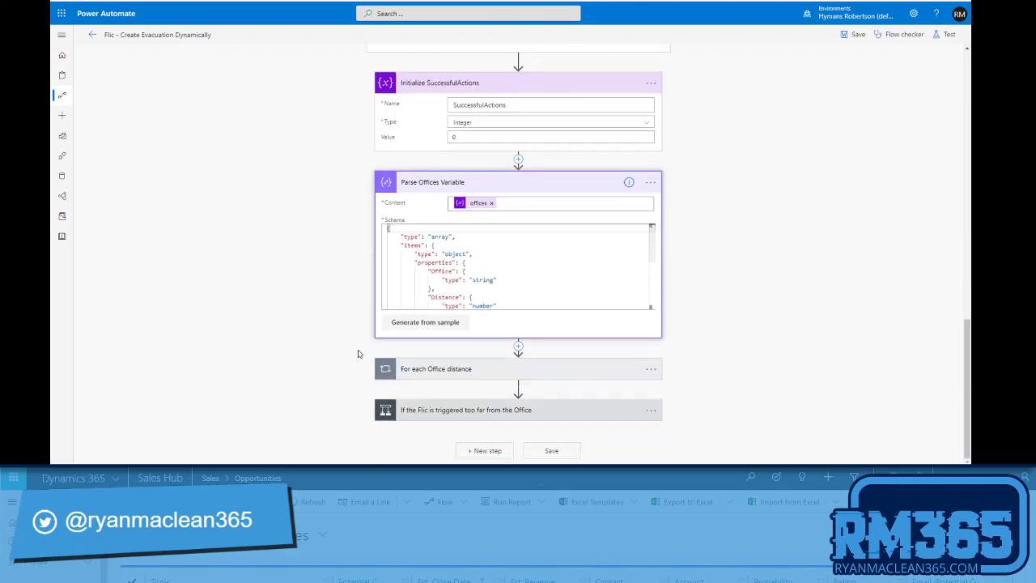
left_click(453, 370)
scroll(252, 313, "down", 2)
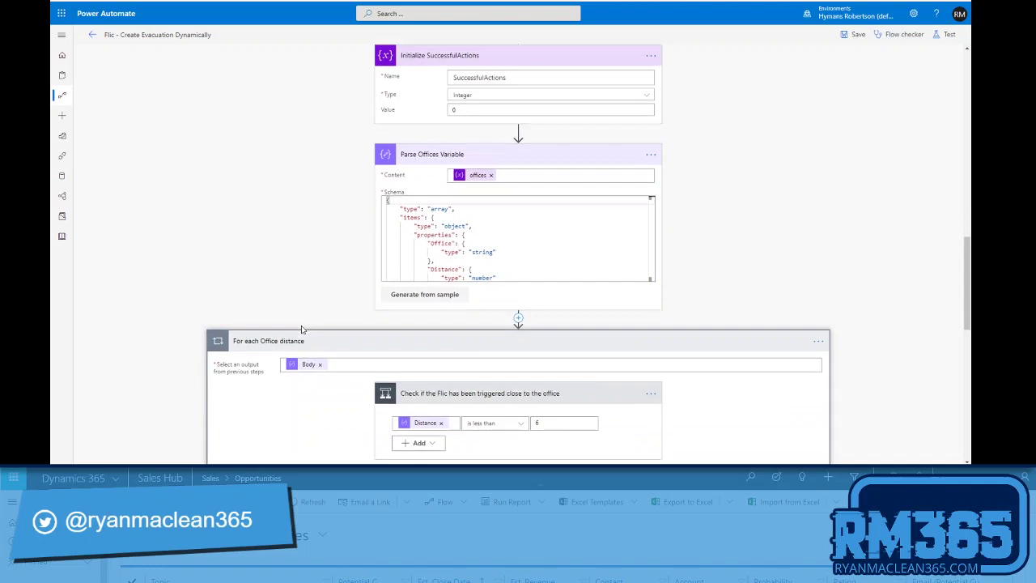
scroll(253, 312, "down", 3)
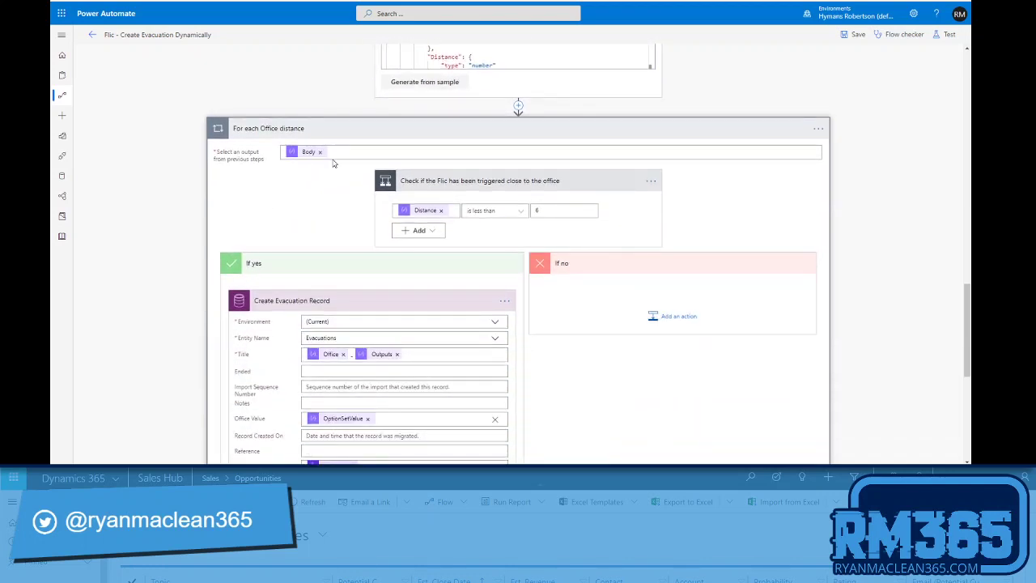
scroll(342, 159, "up", 3)
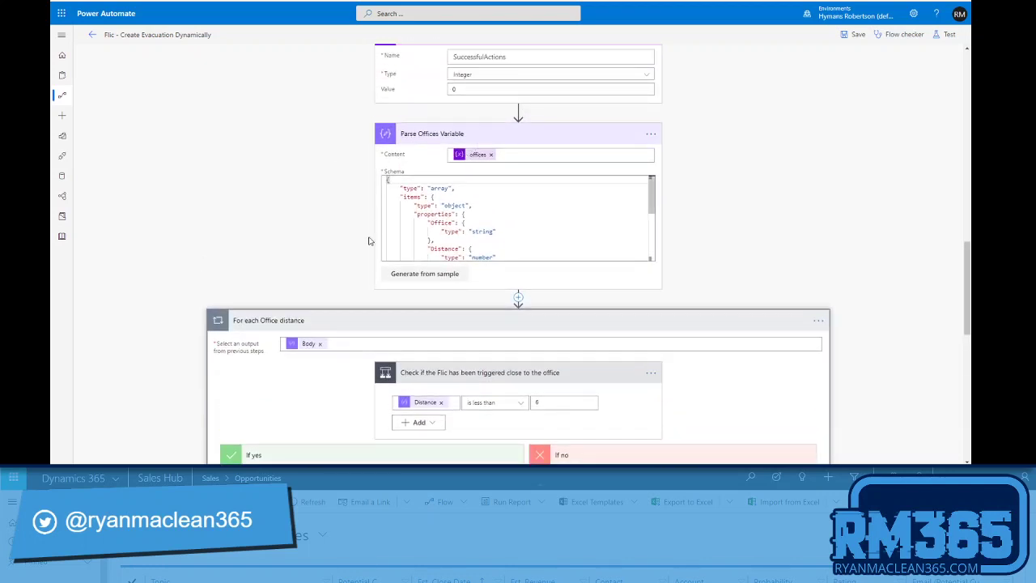
scroll(293, 254, "down", 5)
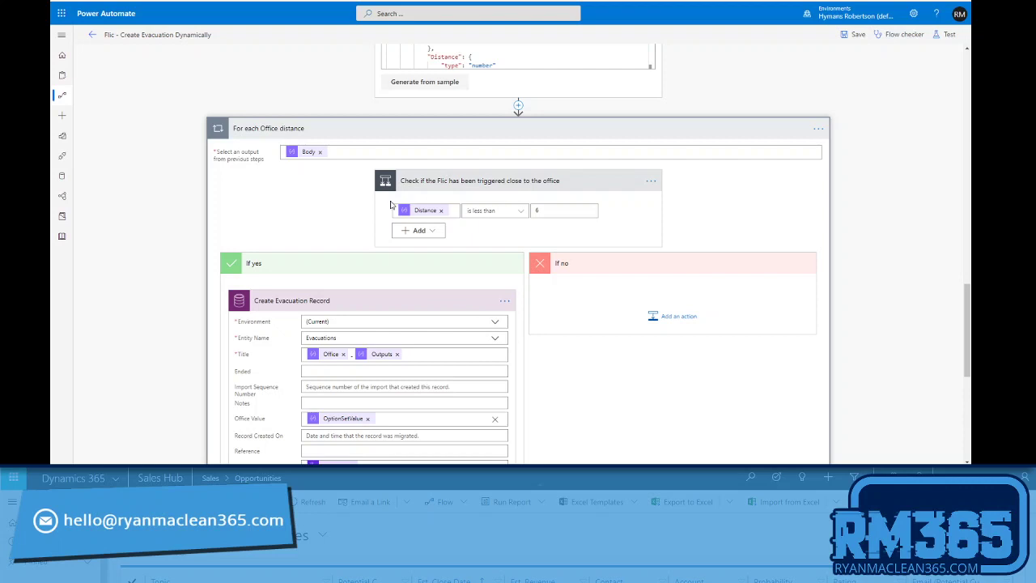
scroll(424, 185, "down", 2)
scroll(424, 183, "up", 1)
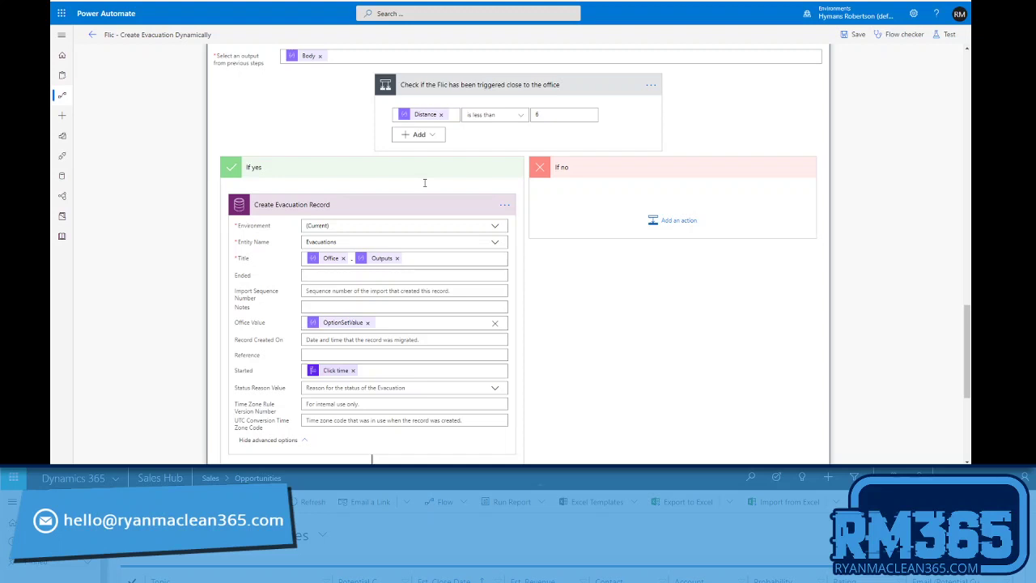
scroll(415, 187, "down", 1)
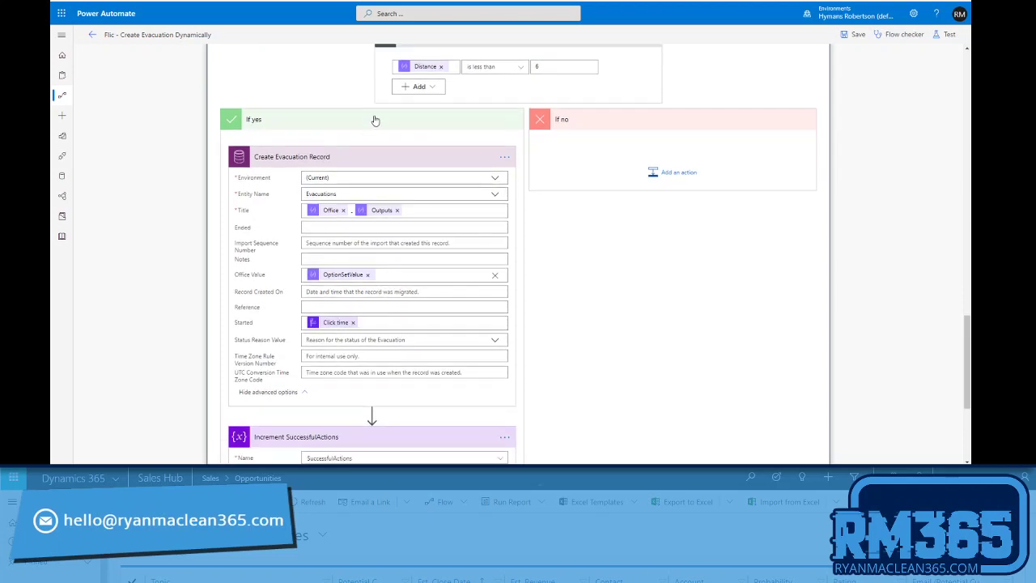
scroll(384, 134, "down", 1)
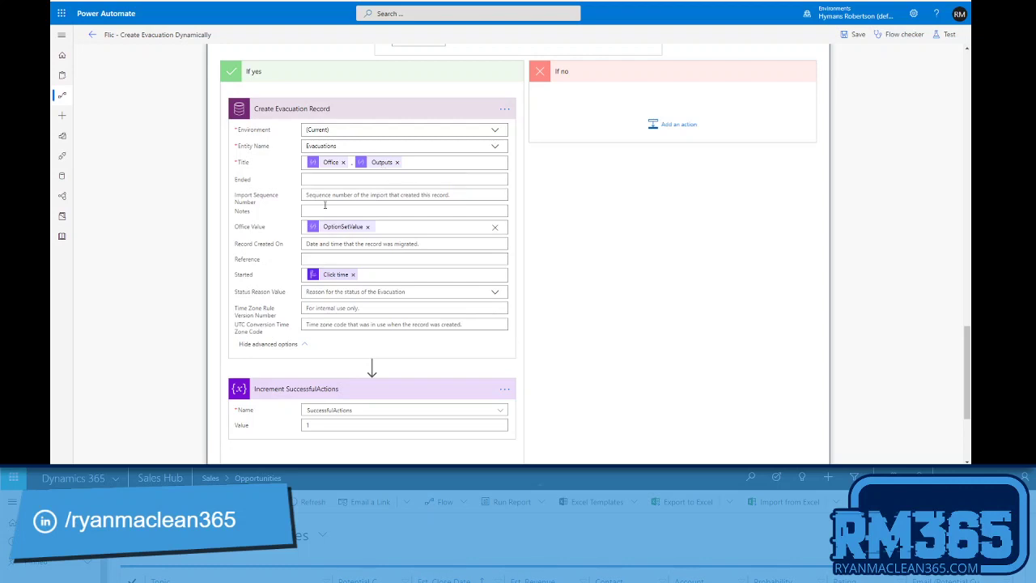
- Replace Office Value with OptionSetValue from Parse Offices Variable, then collapse the For each Office distance loop
left_click(495, 227)
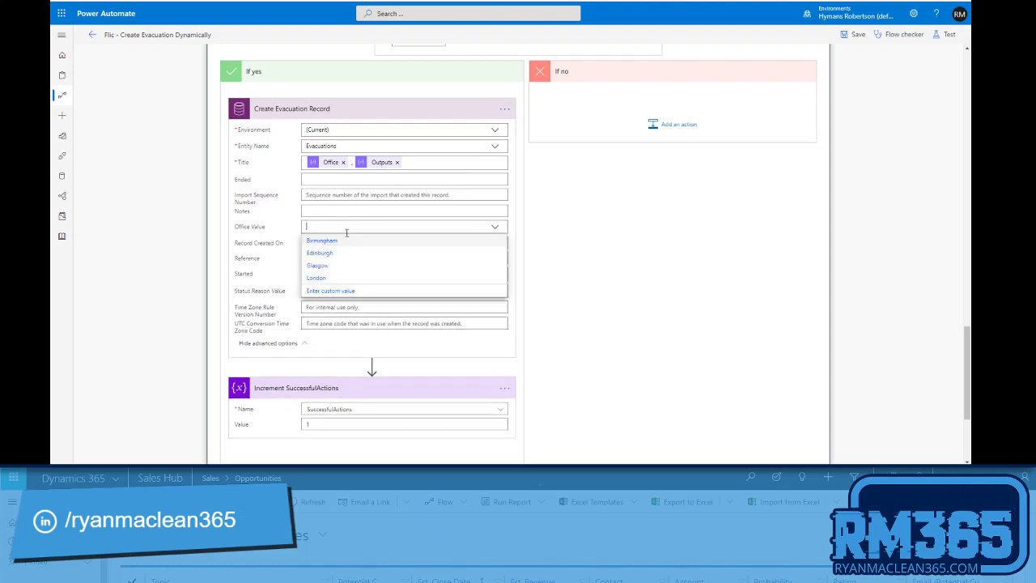
left_click(327, 291)
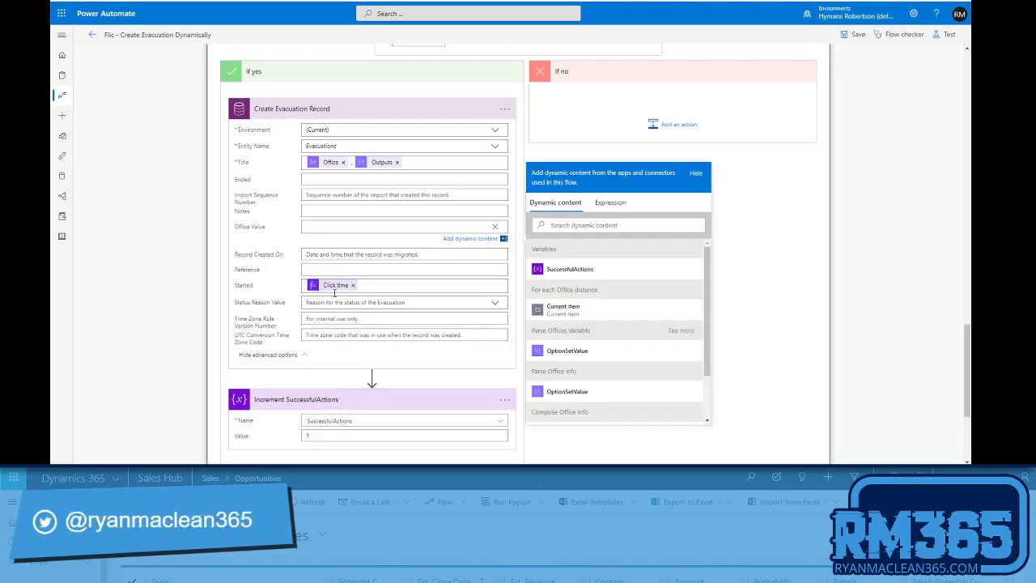
left_click(585, 351)
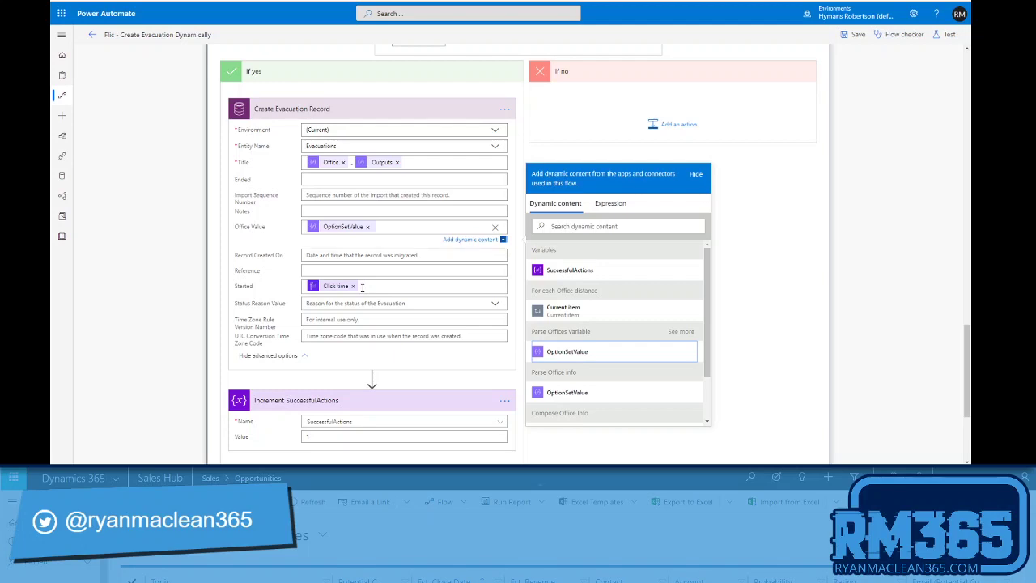
scroll(362, 287, "down", 3)
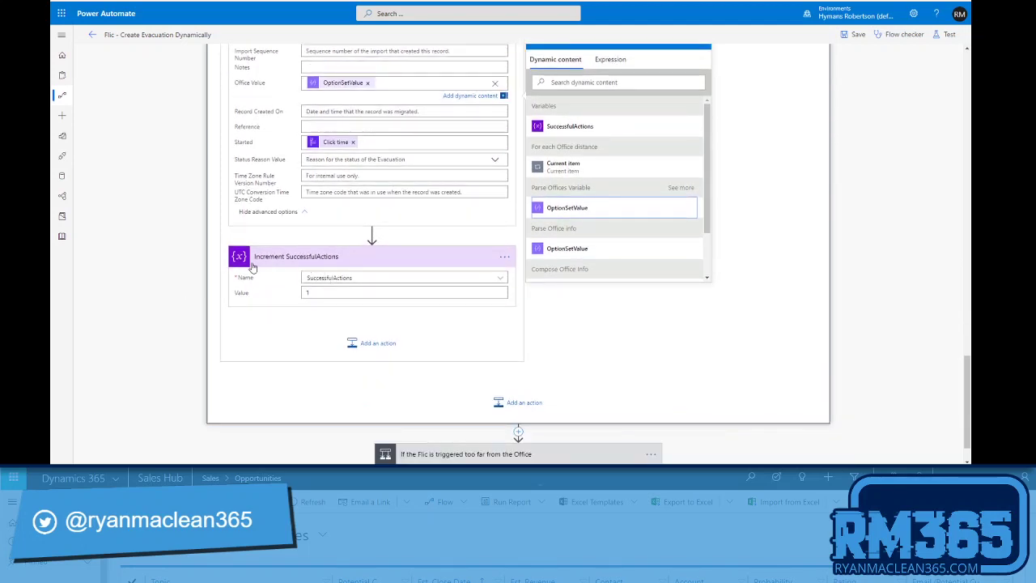
scroll(372, 287, "up", 1)
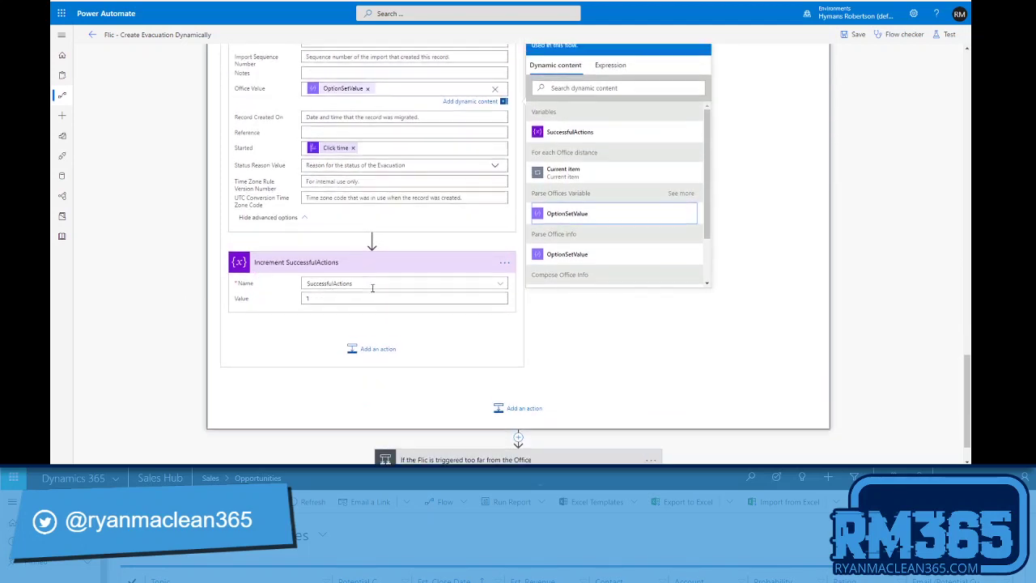
scroll(372, 287, "up", 2)
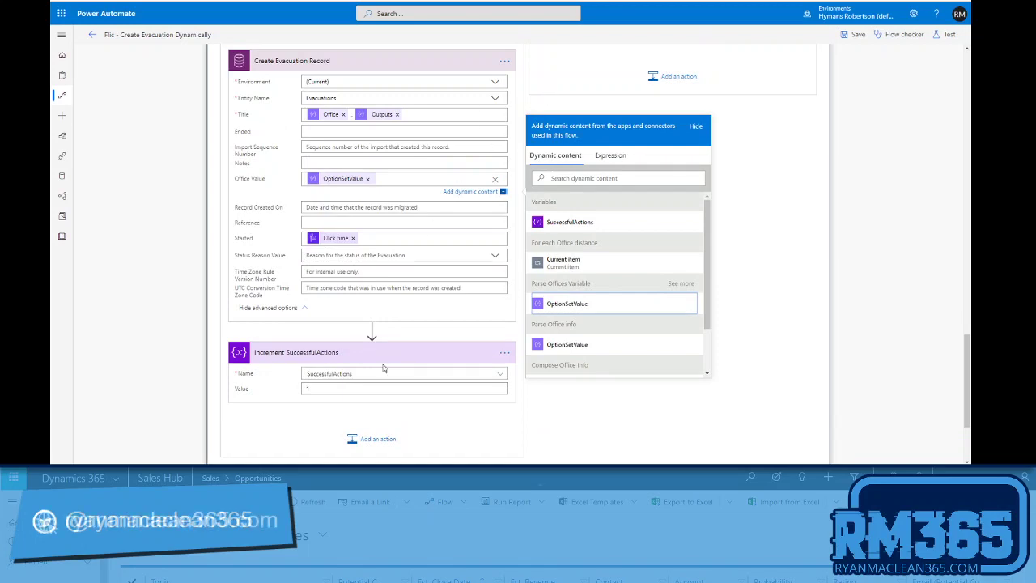
scroll(379, 368, "down", 1)
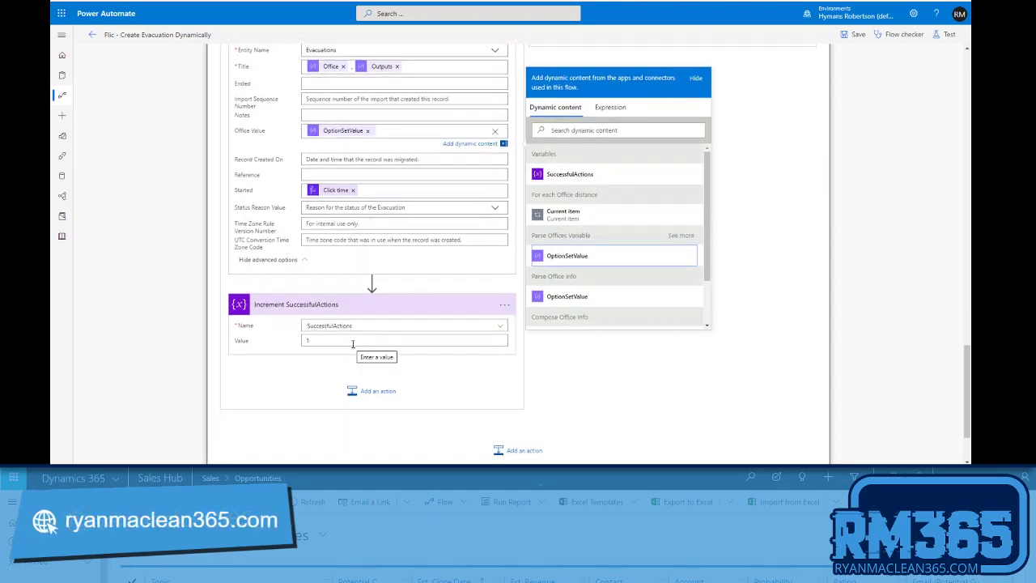
scroll(356, 348, "down", 1)
scroll(509, 187, "up", 6)
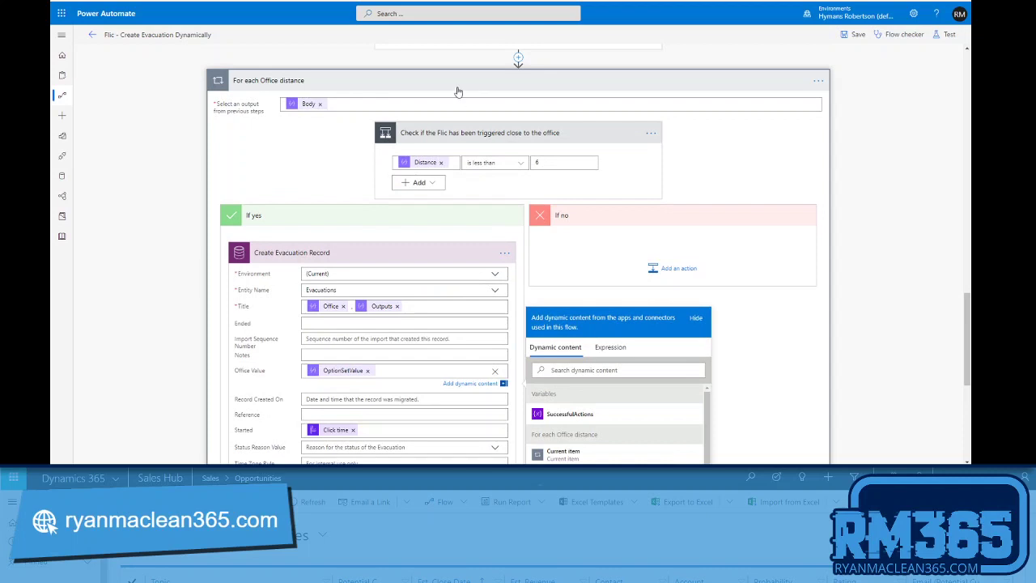
left_click(455, 86)
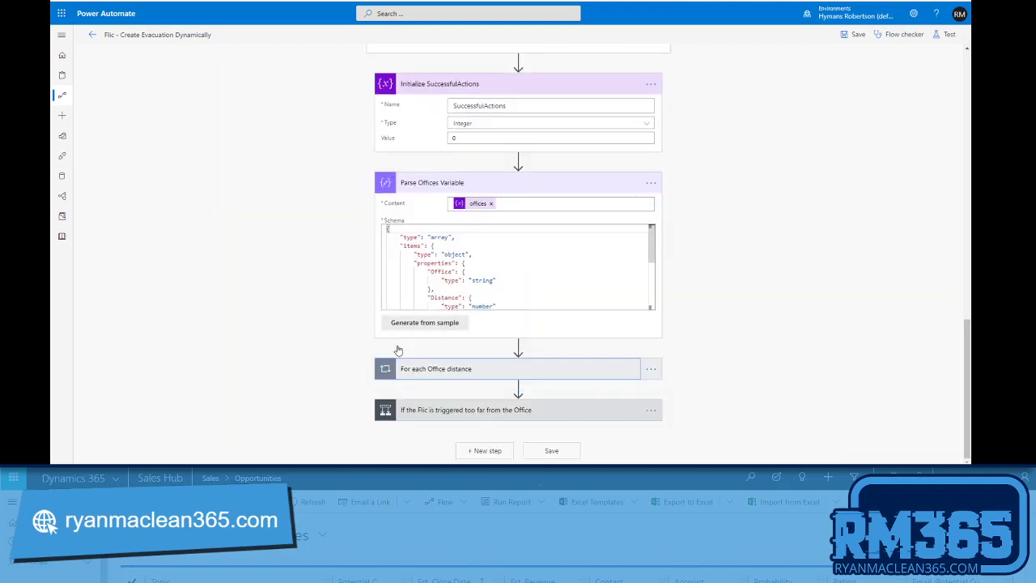
- Expand the 'too far from the Office' condition to check it
left_click(455, 413)
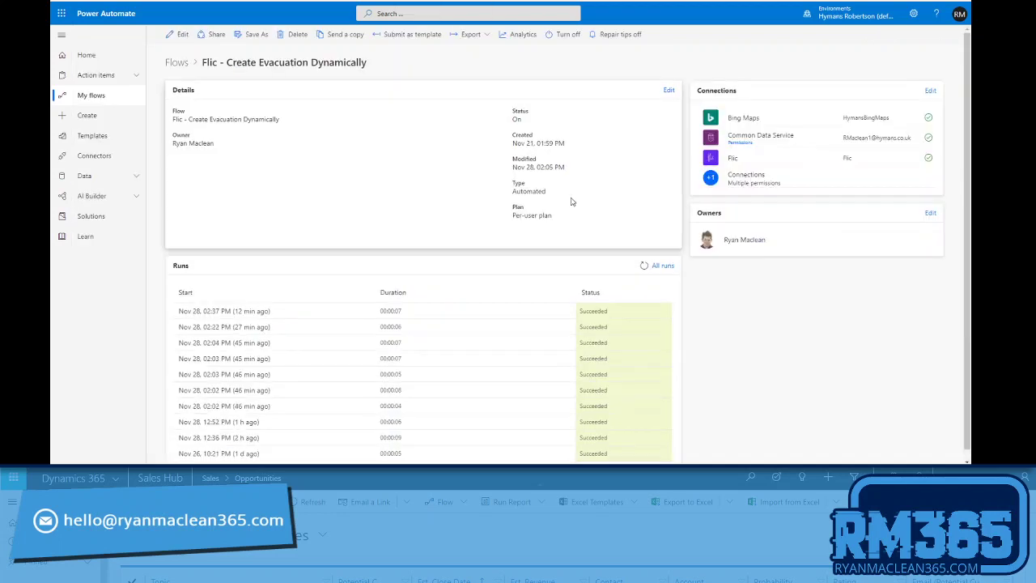
- Refresh the run history until the new run appears, then open the newest run
left_click(644, 267)
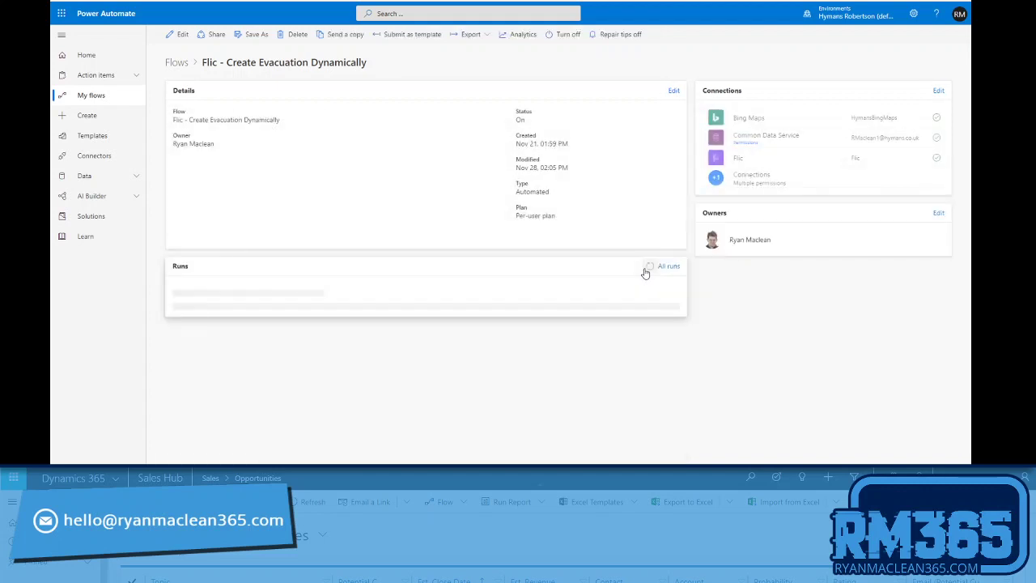
left_click(644, 267)
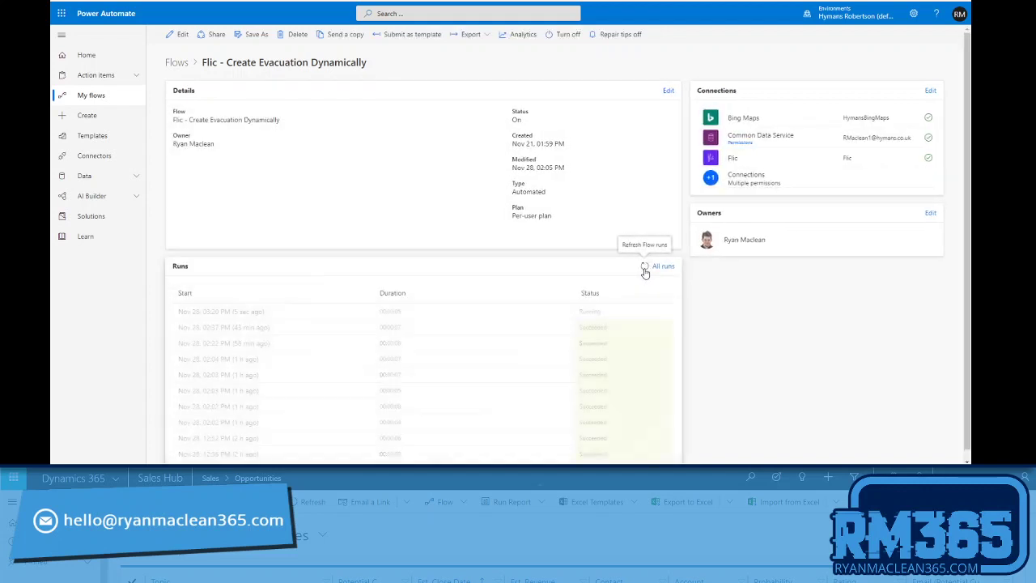
left_click(645, 267)
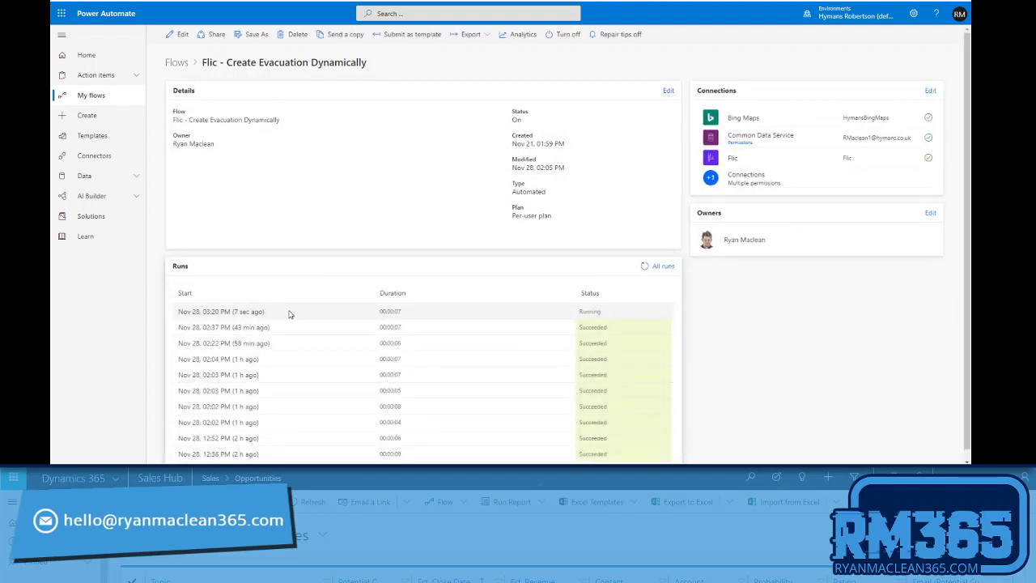
left_click(252, 317)
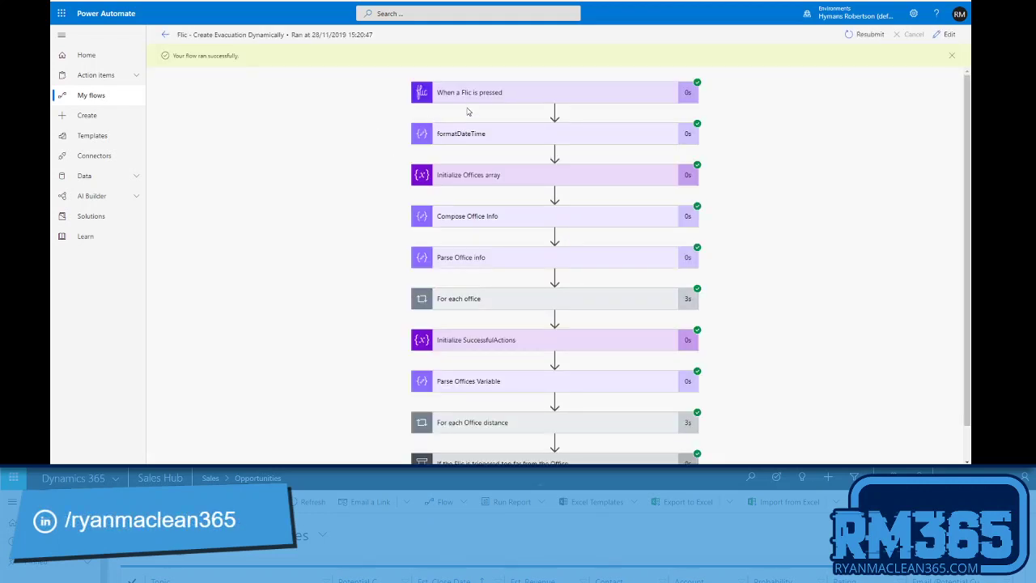
- Review the 'When a Flic is pressed' trigger's location outputs in the run
left_click(468, 105)
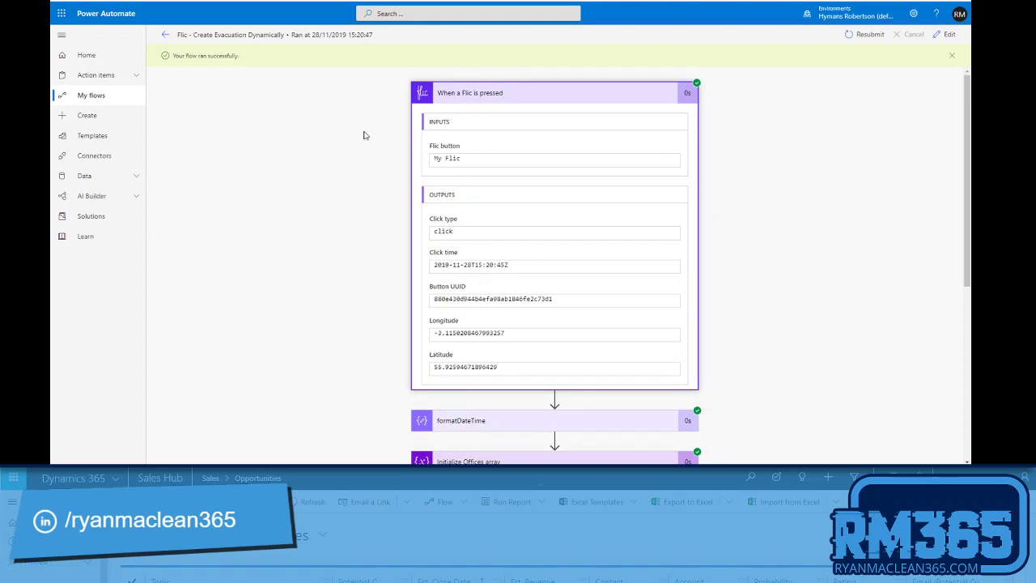
scroll(364, 135, "down", 1)
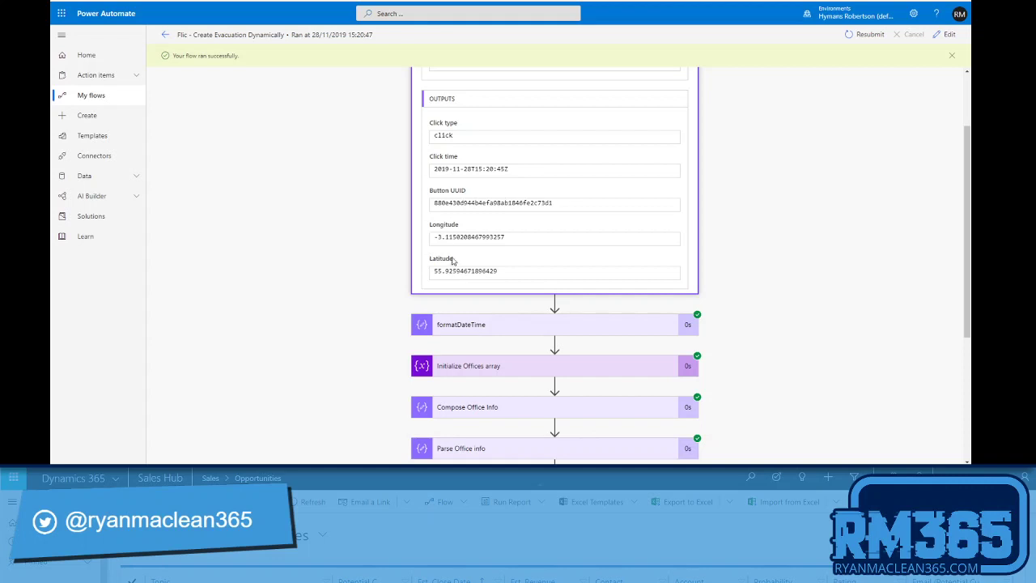
scroll(434, 251, "up", 2)
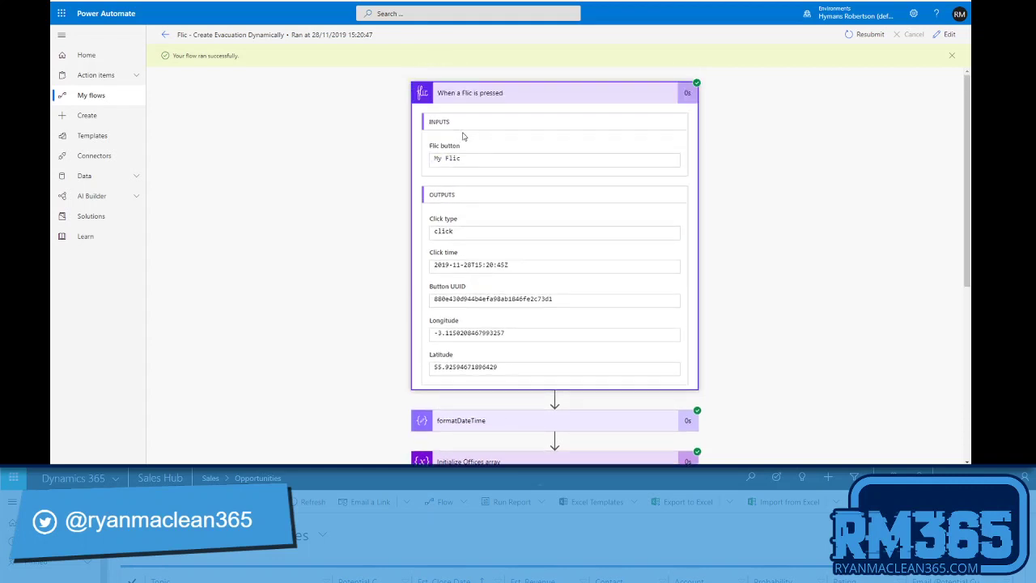
left_click(445, 96)
- Check formatDateTime's output of 28 November 2019, then collapse the step
scroll(449, 104, "down", 1)
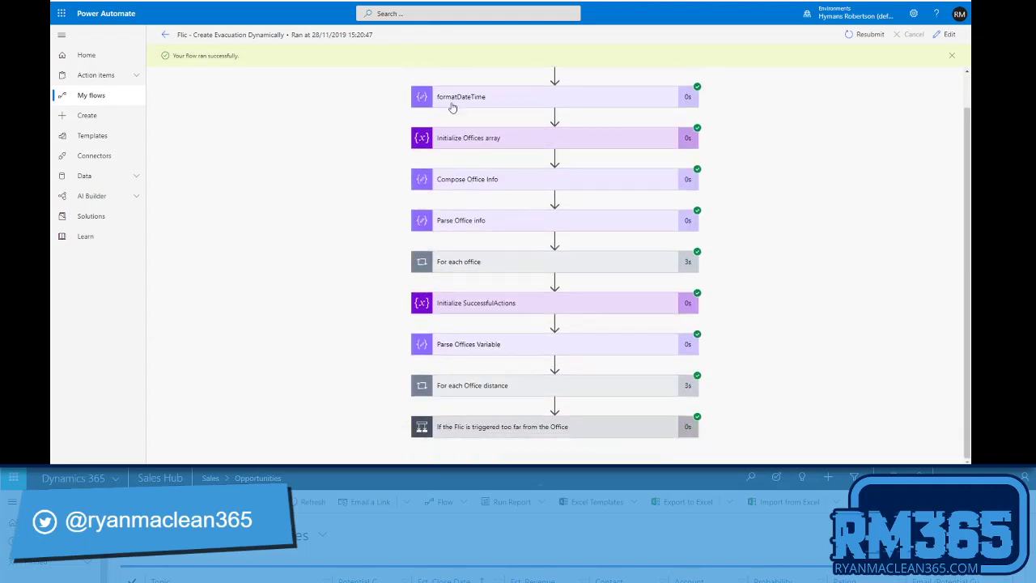
left_click(473, 98)
left_click_drag(510, 233, 433, 234)
left_click(435, 236)
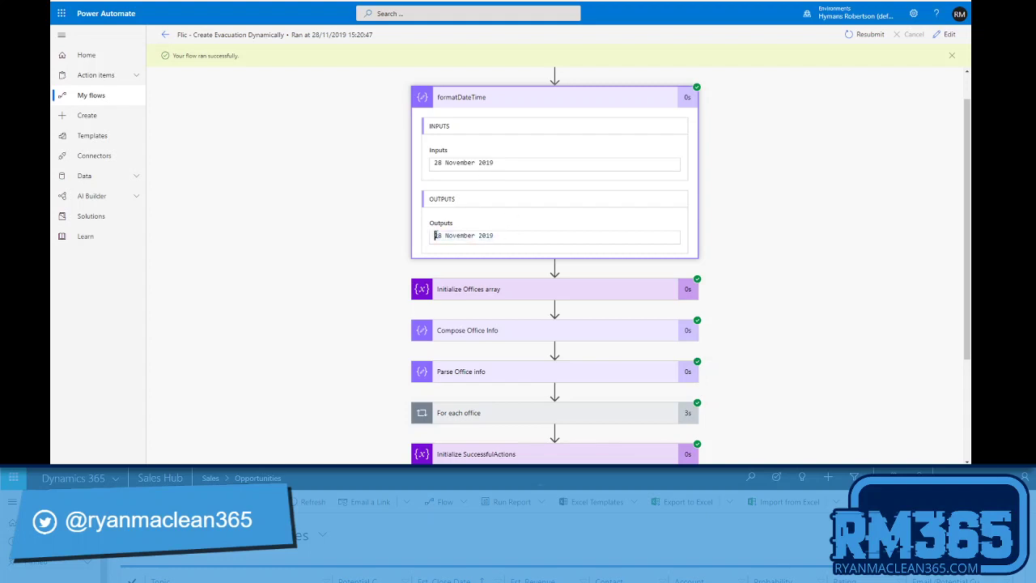
left_click(439, 106)
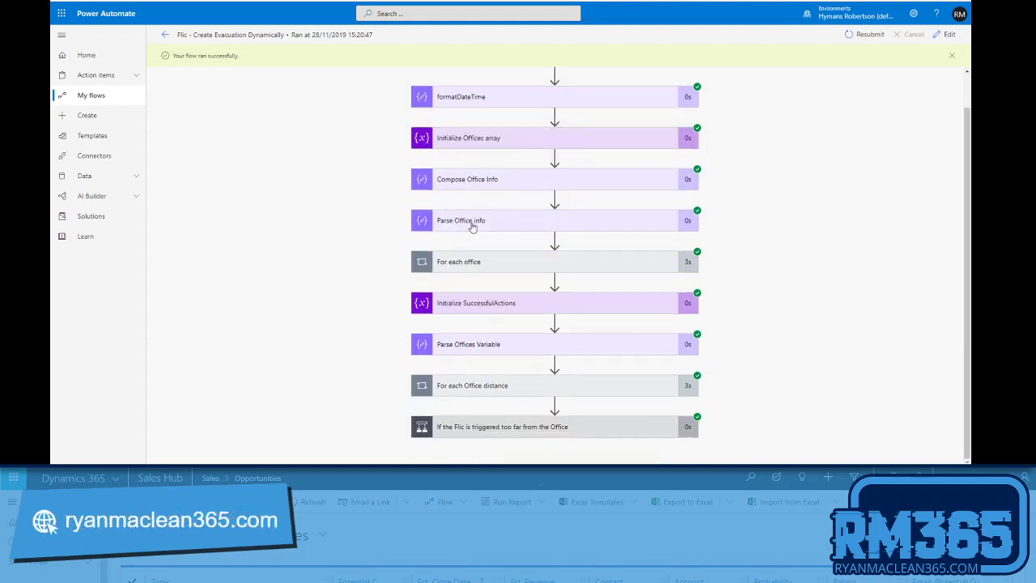
- Expand the For each office loop and show the Get distance to Office results
left_click(467, 265)
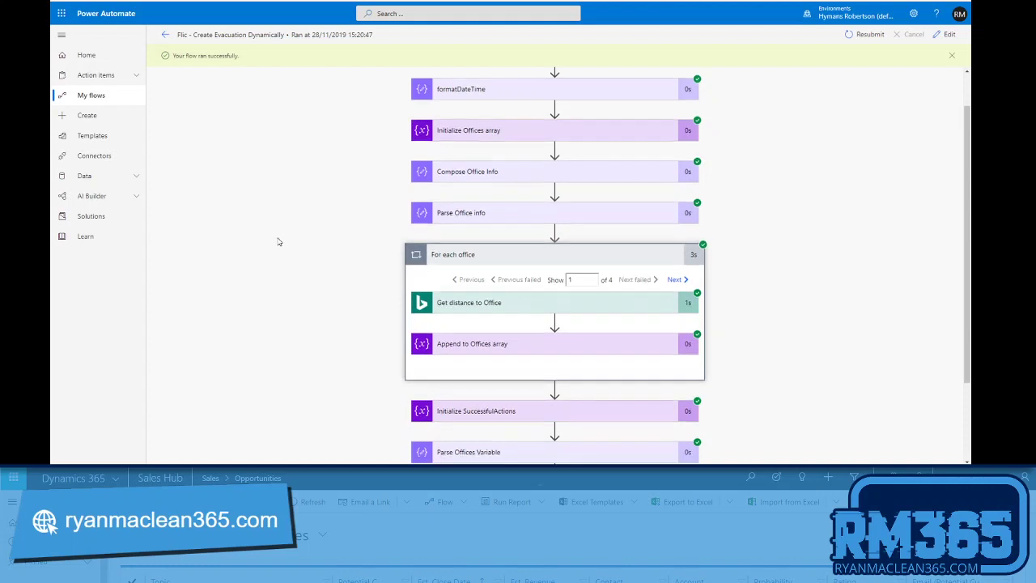
scroll(277, 241, "down", 1)
left_click(486, 194)
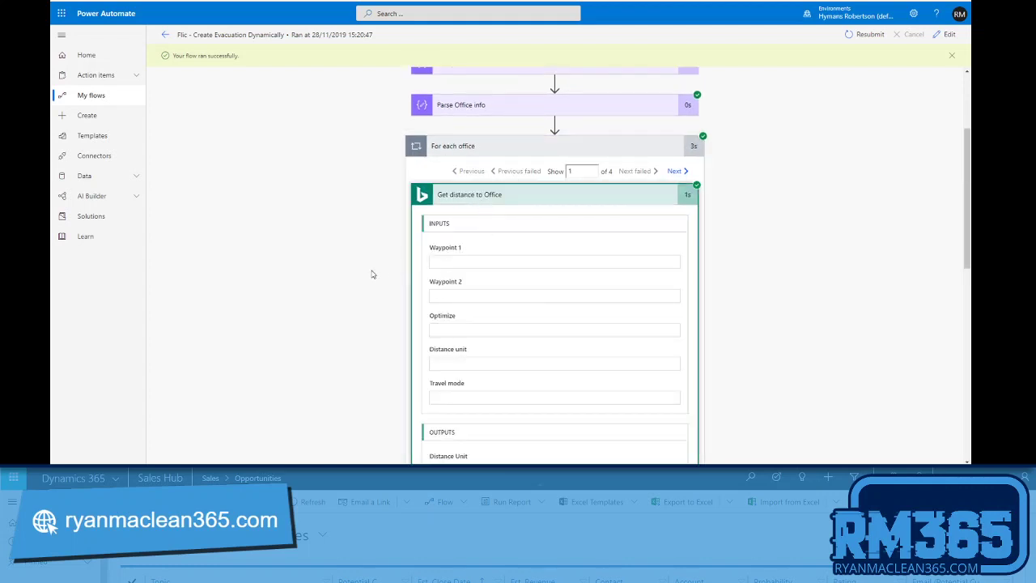
scroll(414, 340, "down", 5)
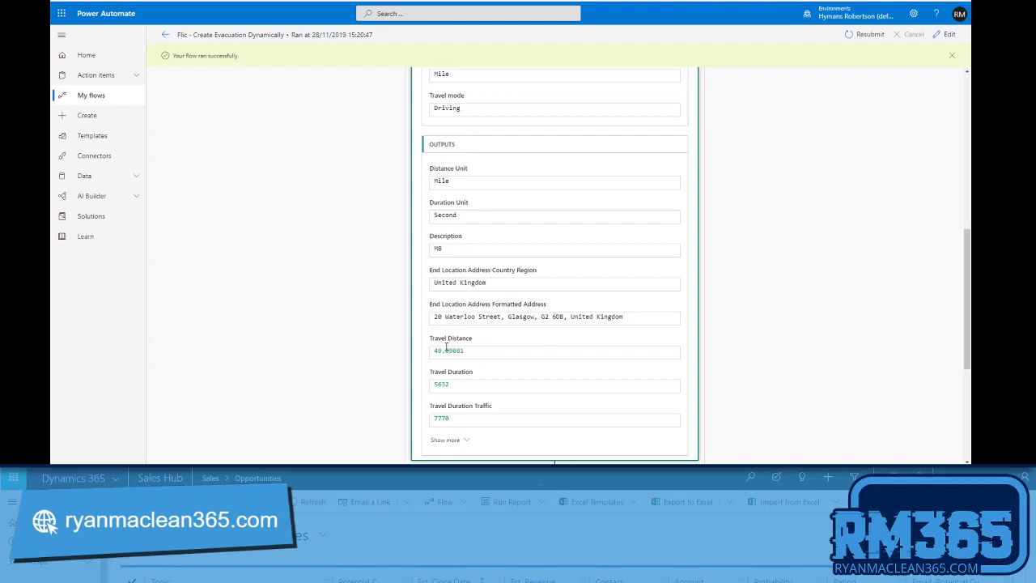
scroll(558, 348, "up", 3)
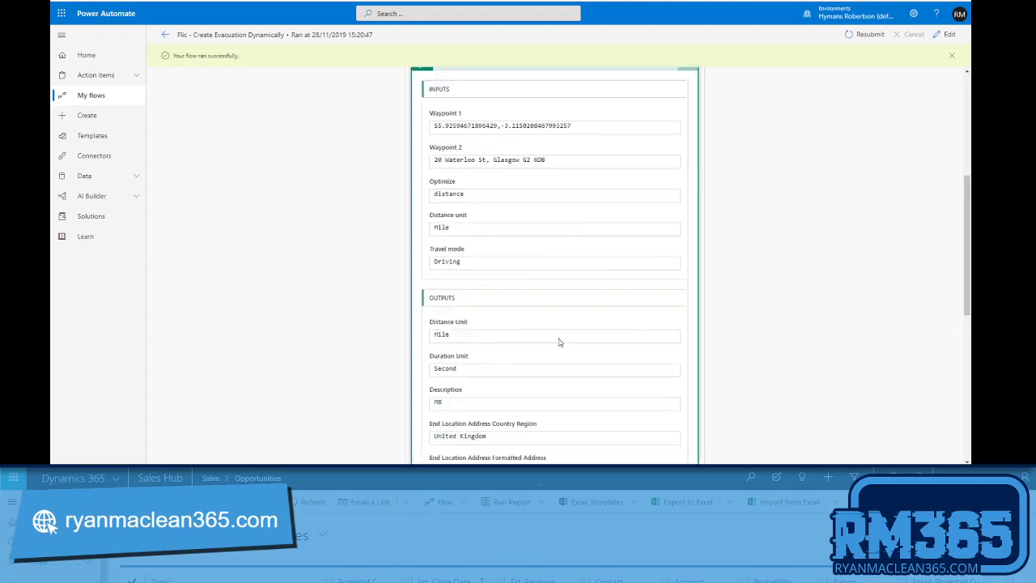
- Page through the office iterations to compare each office's travel distance, ending on iteration 4 of 4
left_click(676, 123)
scroll(518, 283, "down", 3)
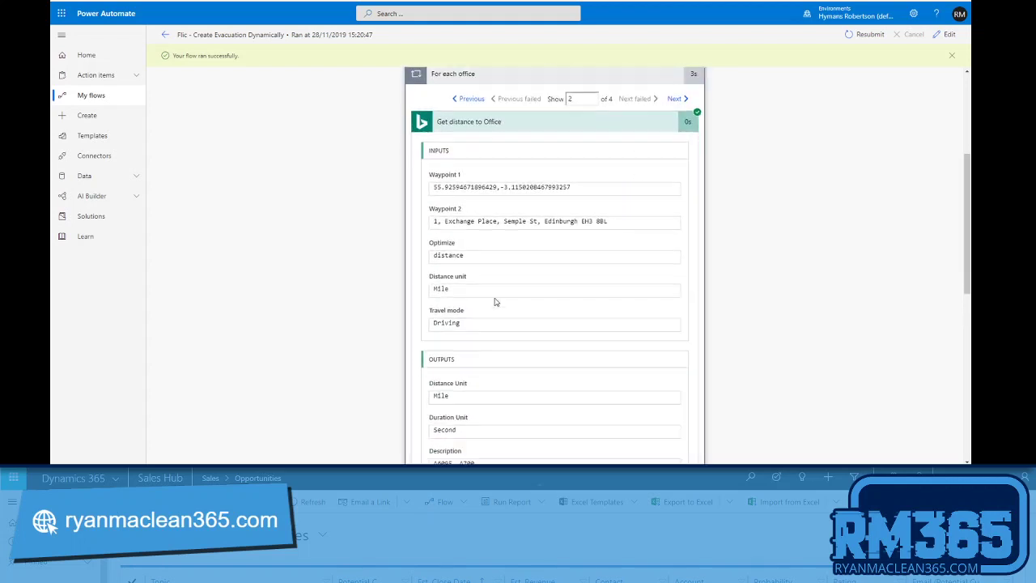
scroll(496, 301, "down", 1)
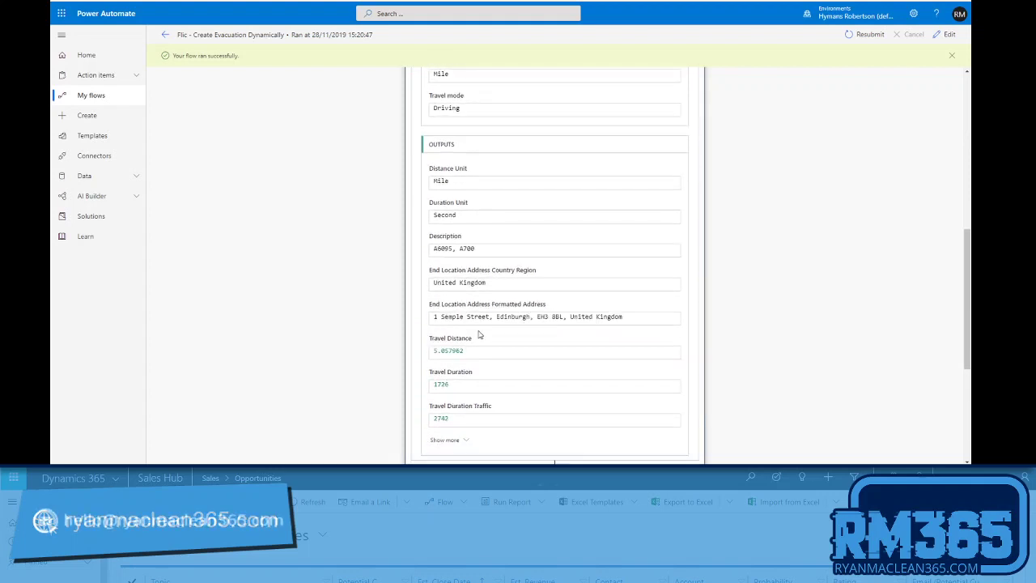
scroll(510, 318, "up", 7)
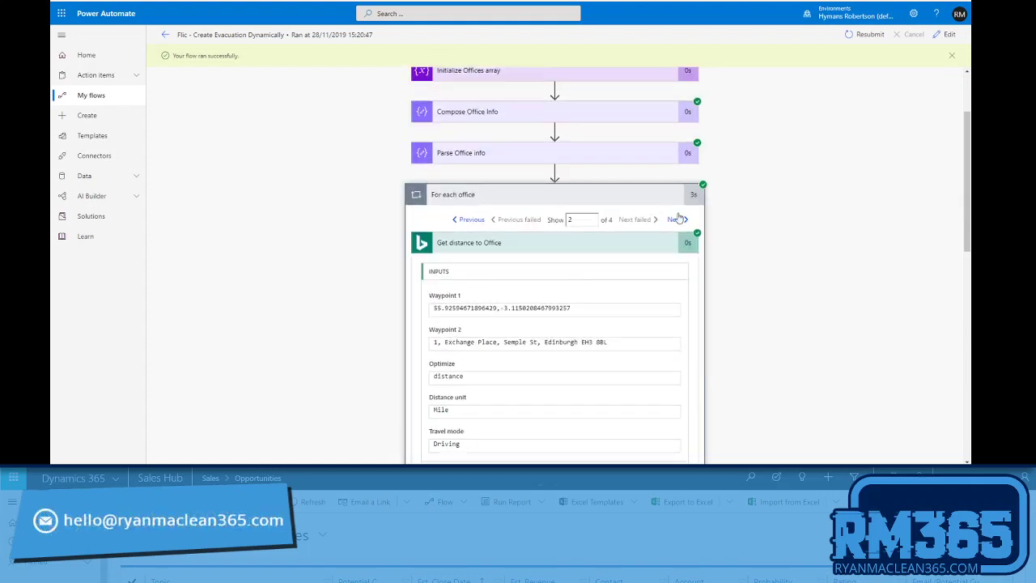
scroll(639, 243, "down", 5)
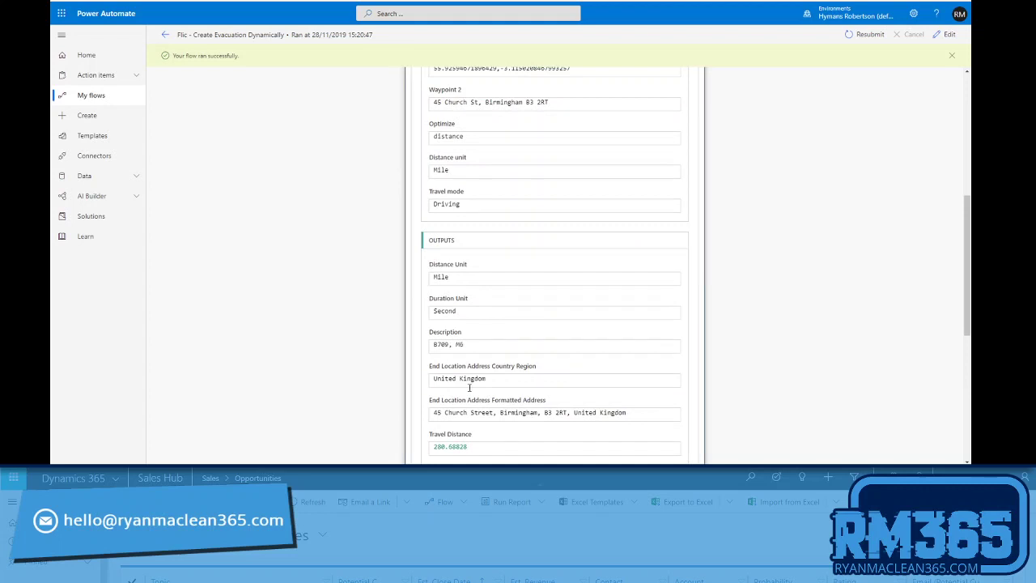
scroll(469, 390, "down", 1)
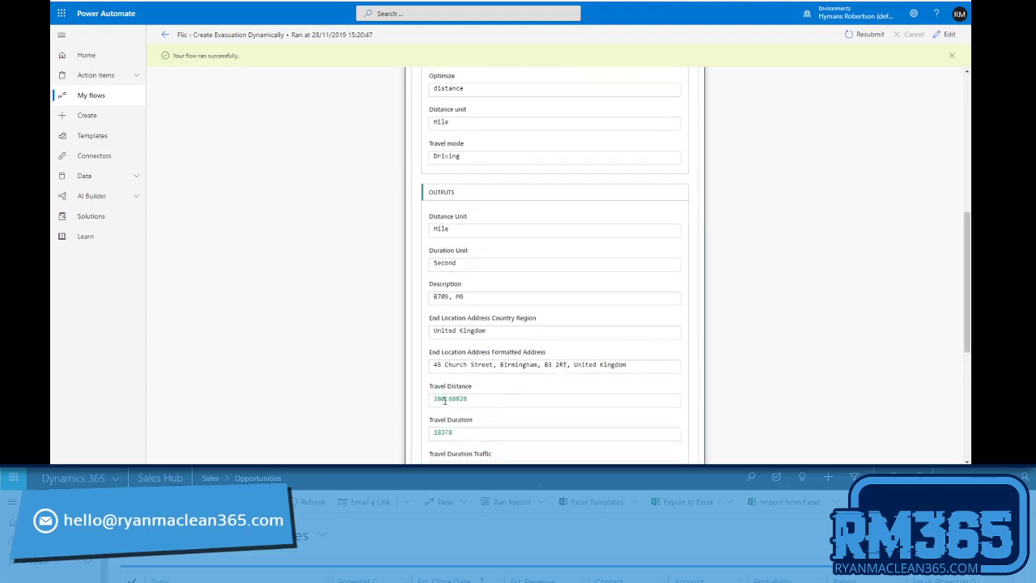
scroll(498, 365, "up", 6)
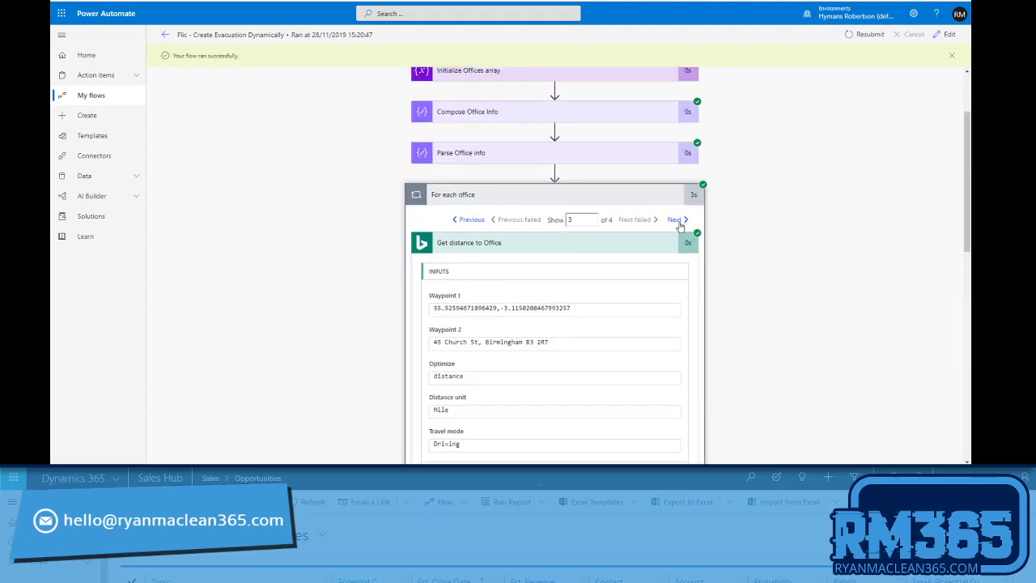
scroll(559, 307, "down", 7)
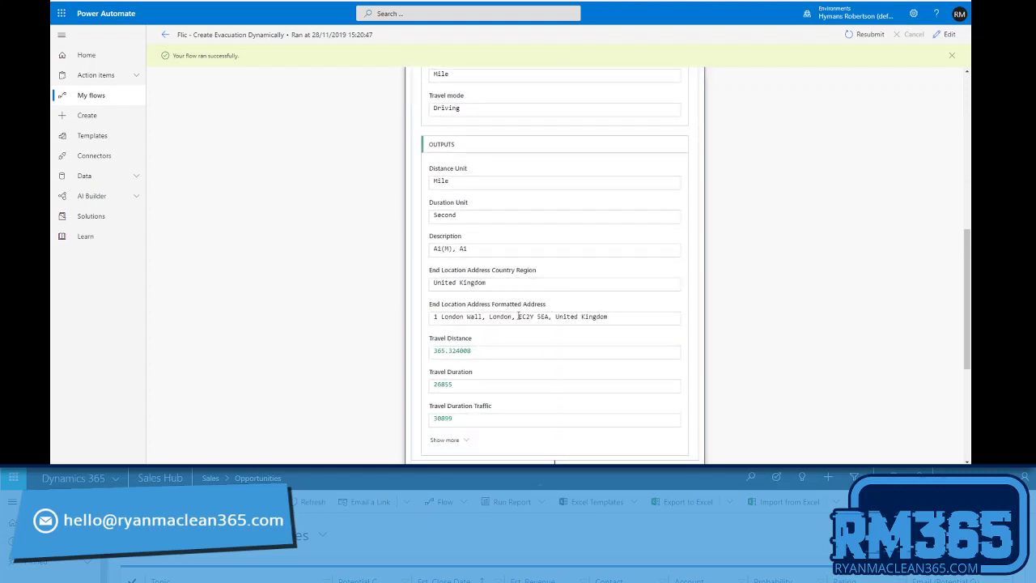
scroll(518, 316, "up", 8)
- Check what was appended to the Offices array, collapsing the distance details
left_click(492, 196)
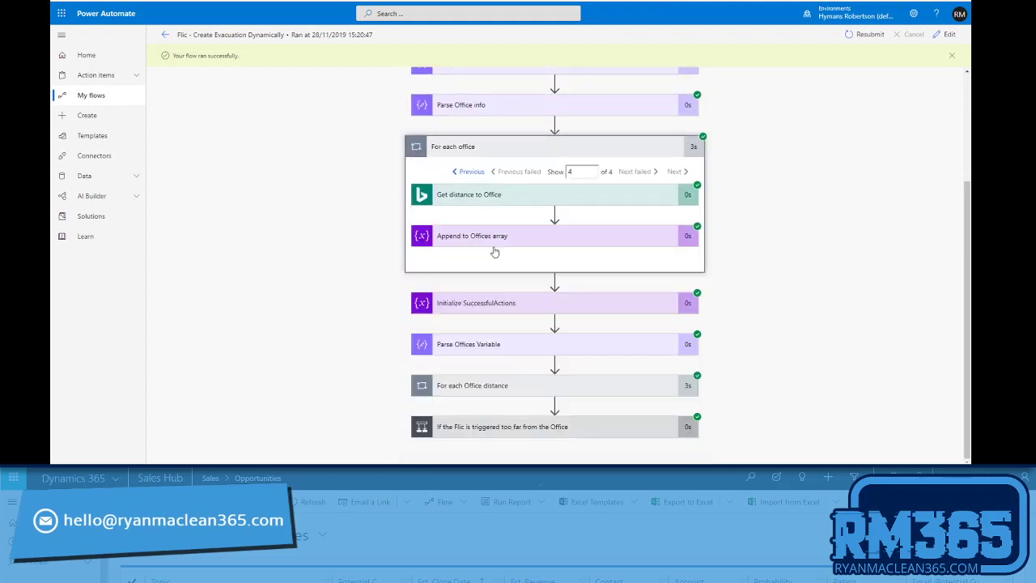
left_click(479, 247)
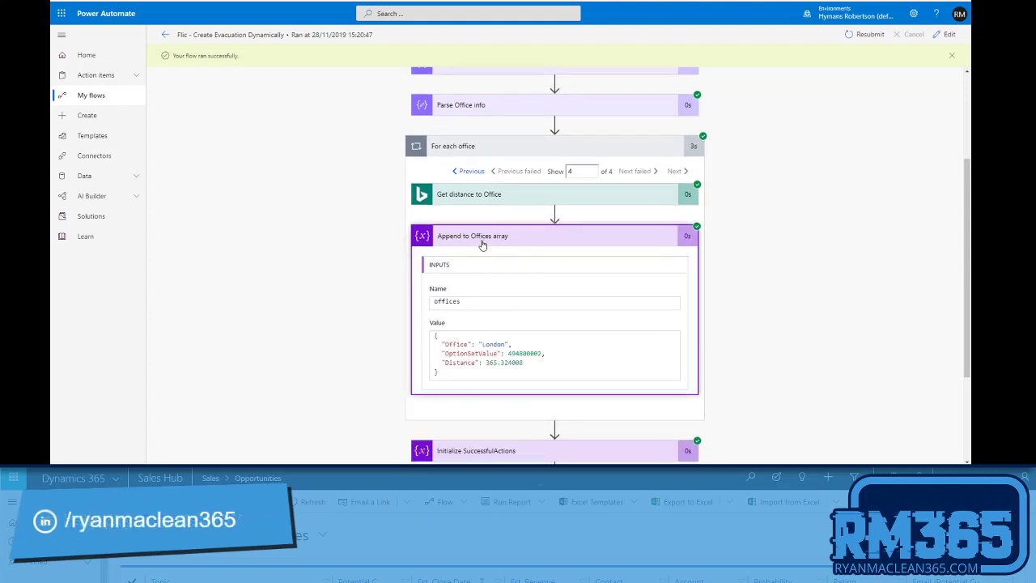
left_click(482, 244)
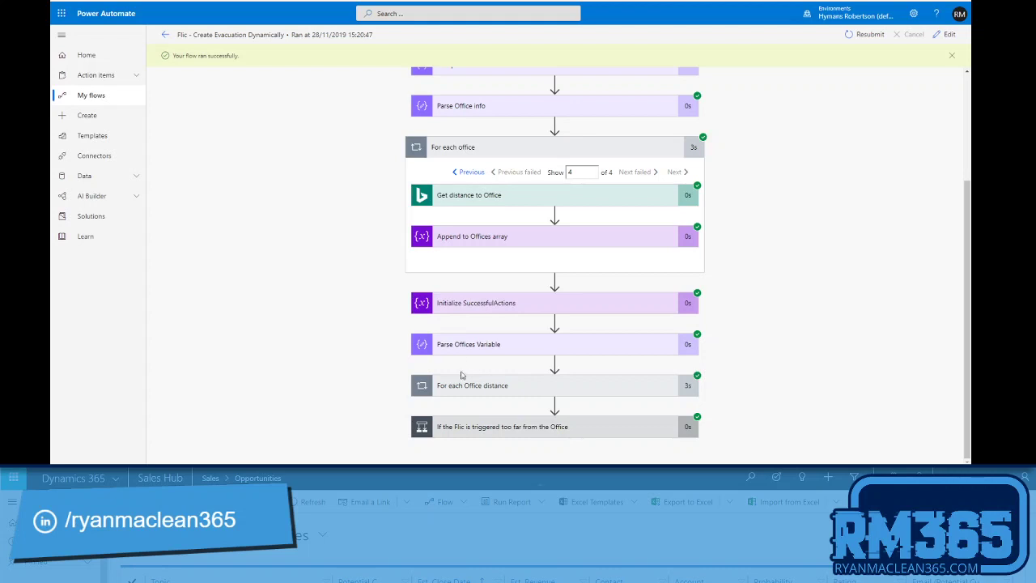
- Confirm iteration 2's proximity check is true, then view the Active Evacuations list in PowerApps
left_click(473, 388)
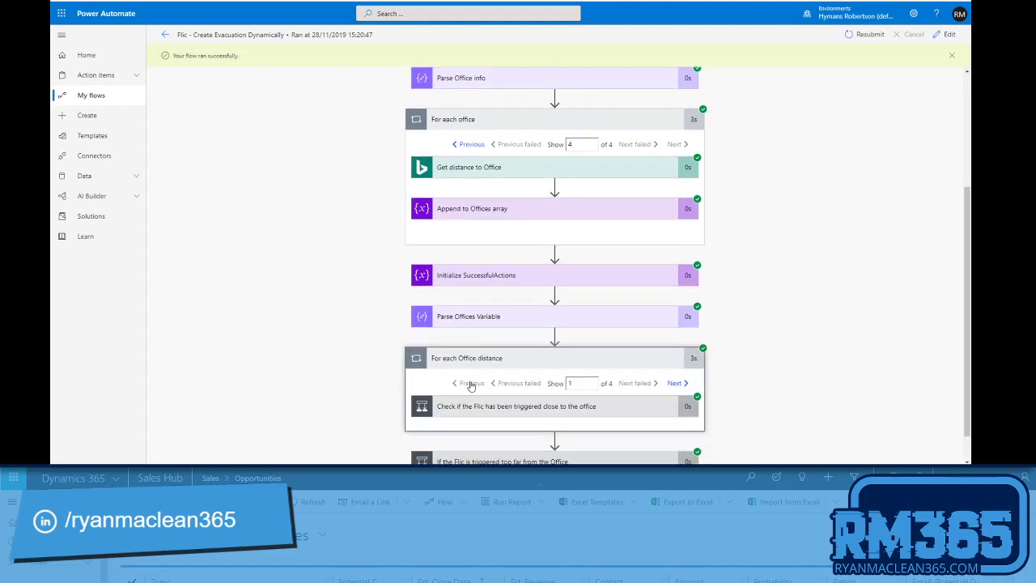
left_click(478, 382)
scroll(405, 362, "down", 1)
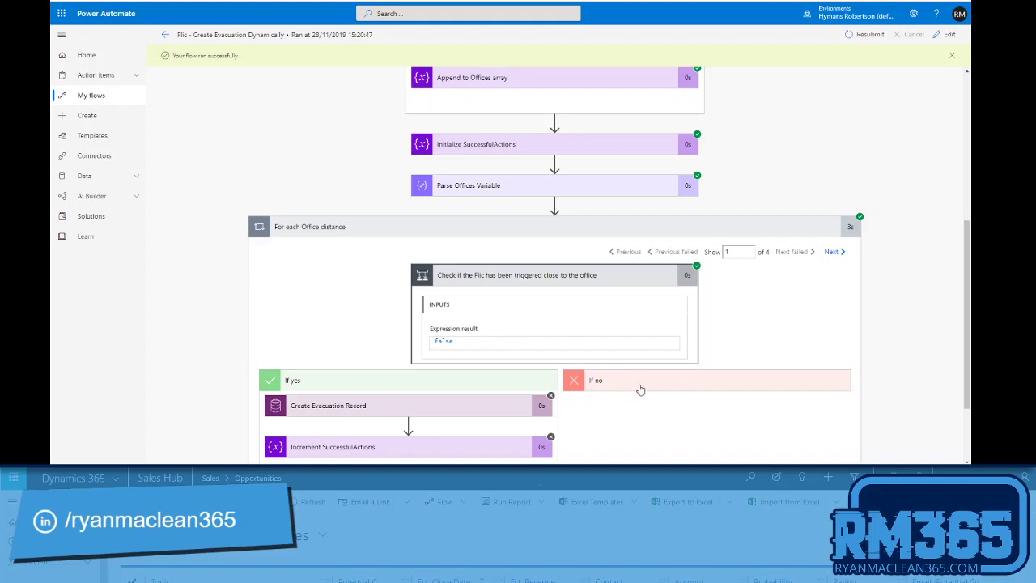
left_click(832, 252)
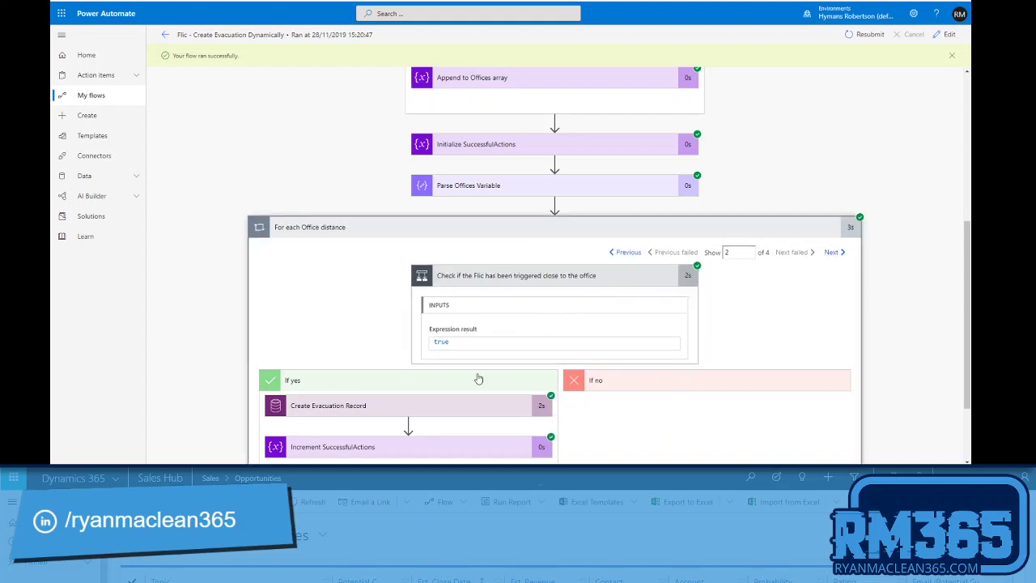
scroll(461, 369, "down", 1)
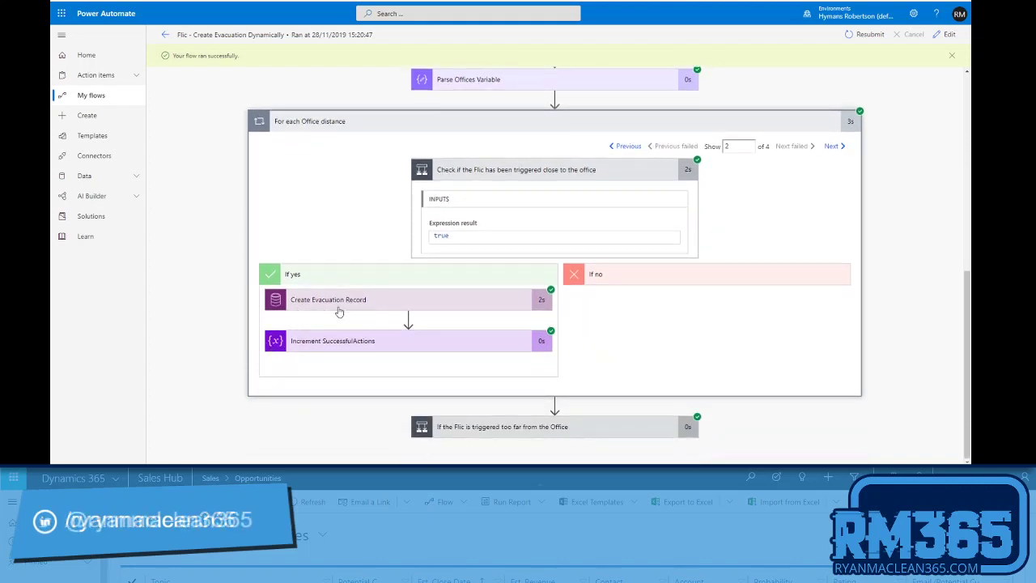
left_click(332, 2)
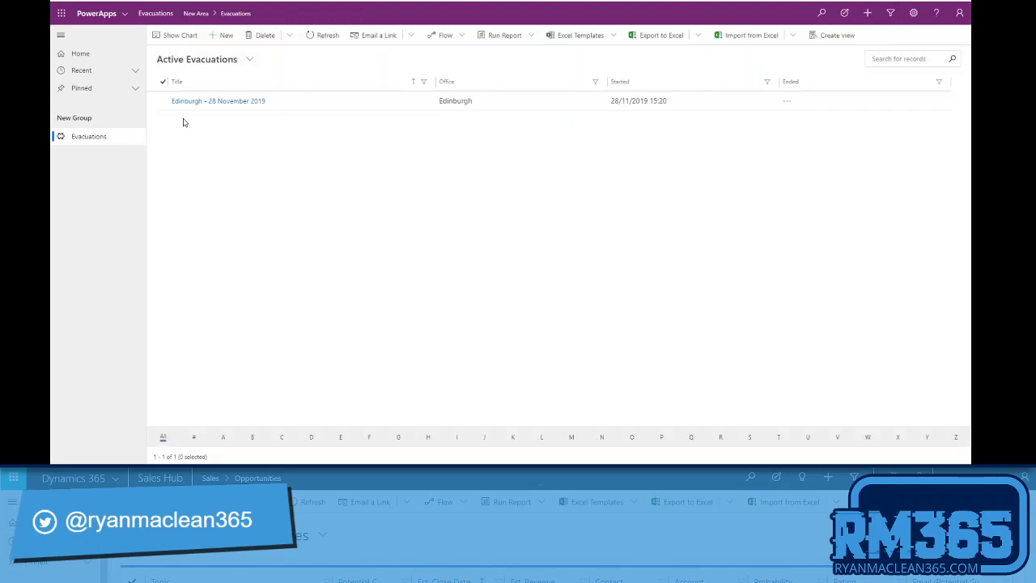
- Open the 'Edinburgh - 28 November 2019' evacuation record and check its Office option shows Edinburgh
left_click(234, 102)
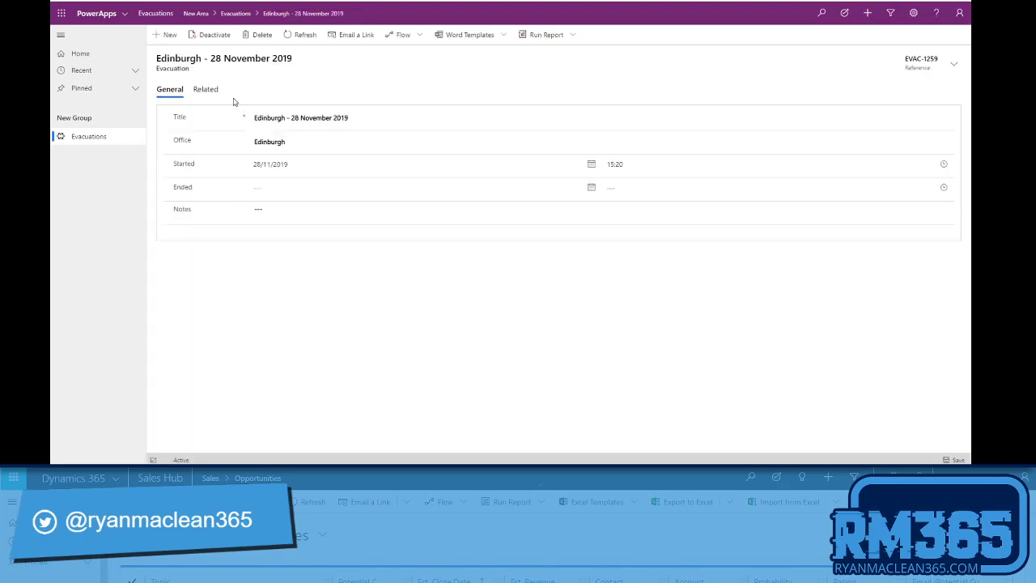
left_click(293, 142)
left_click(286, 190)
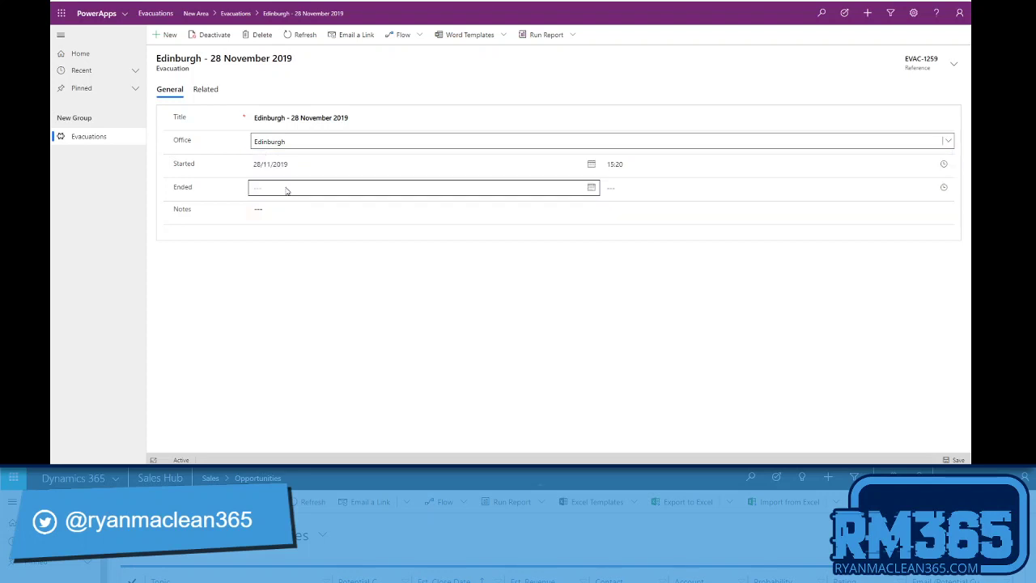